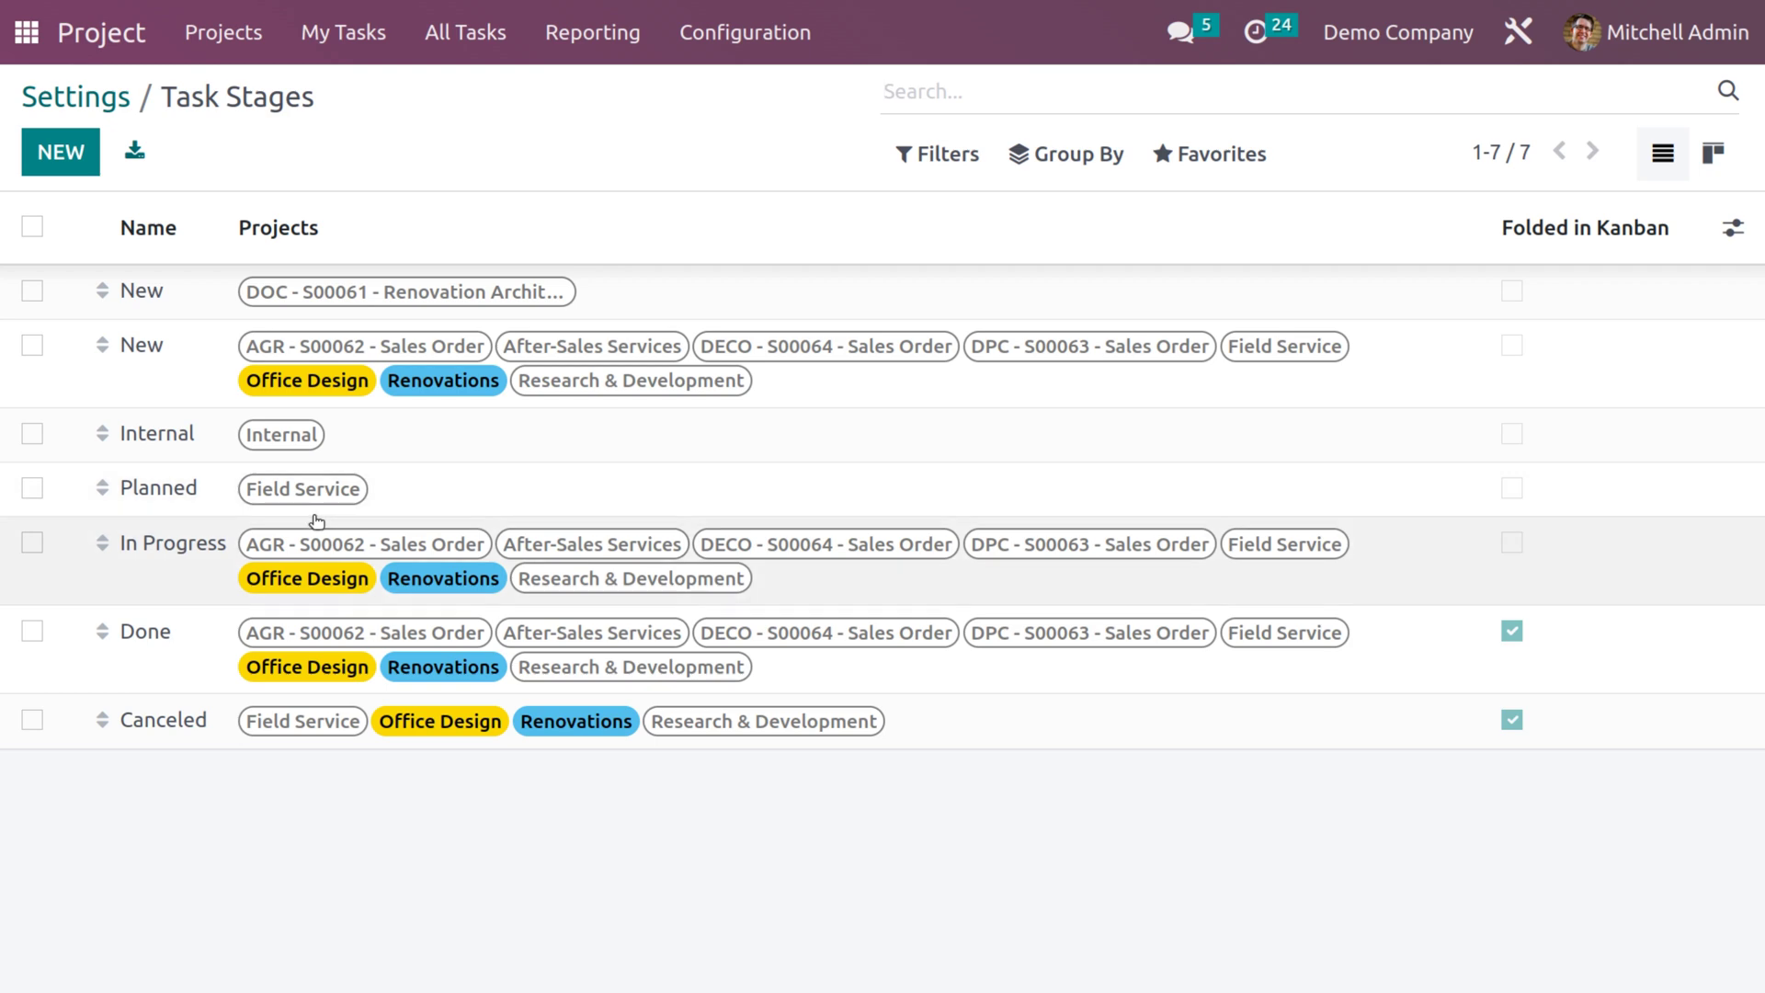
{"action": "left_click", "coordinate": [61, 155]}
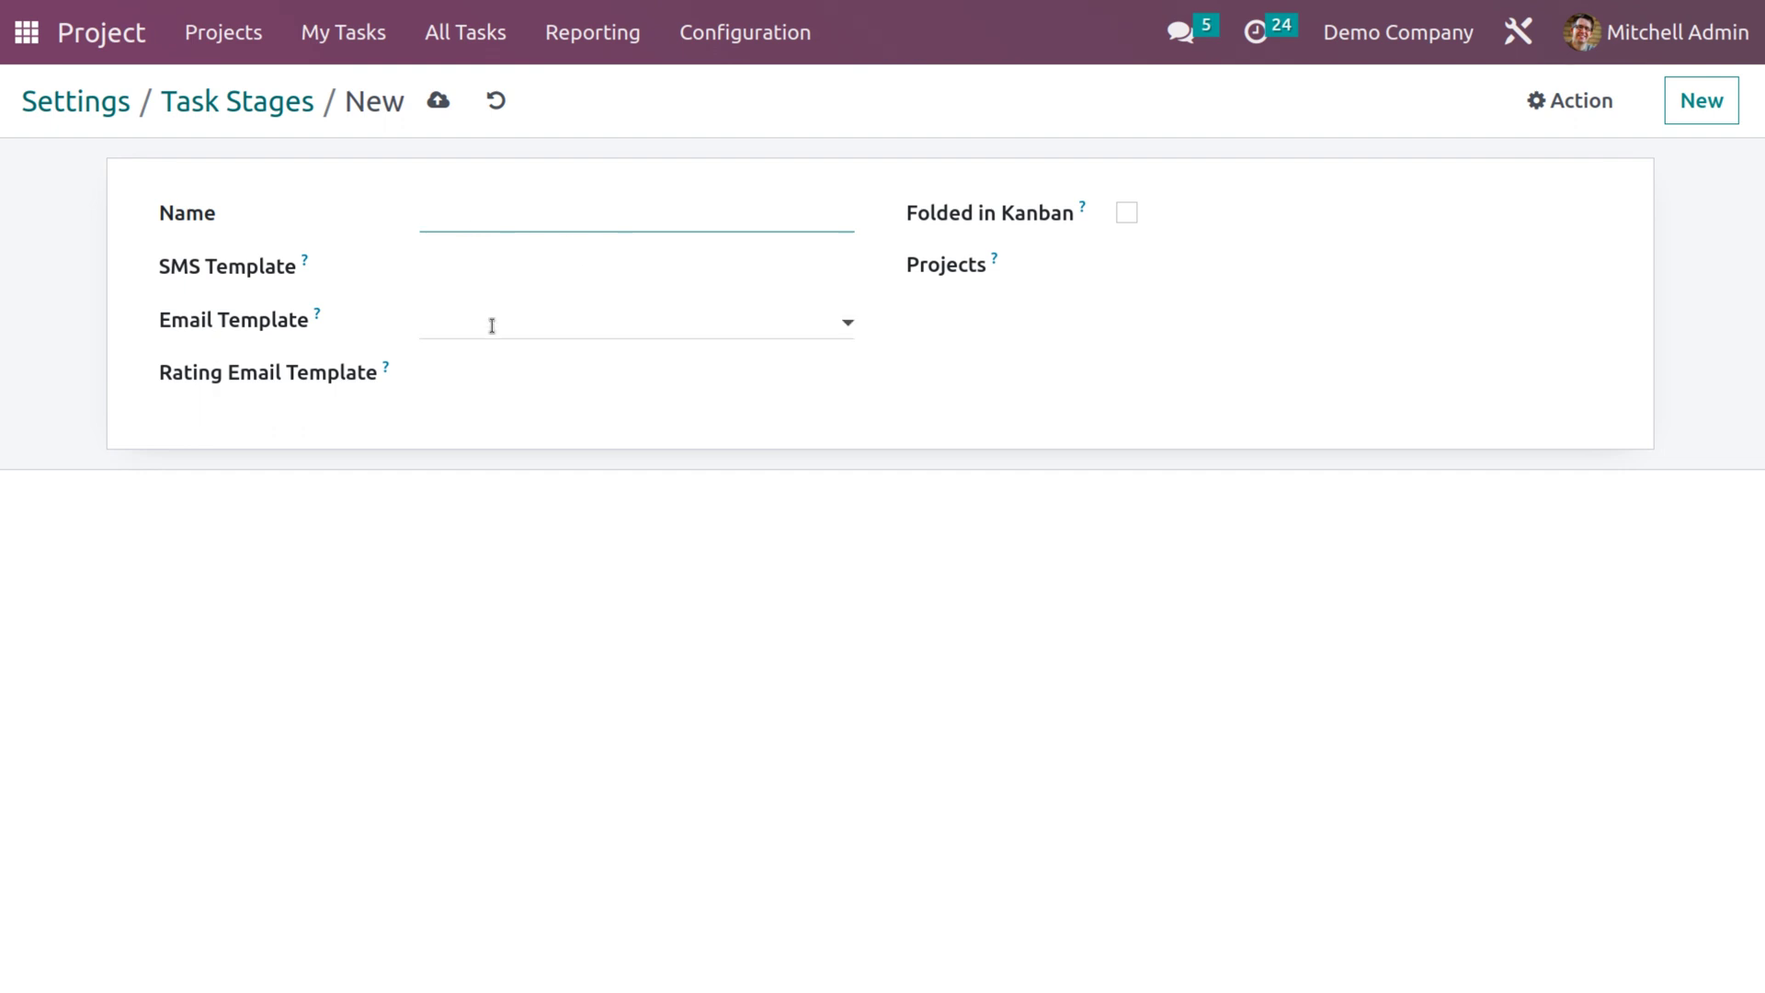
{"action": "left_click", "coordinate": [492, 372]}
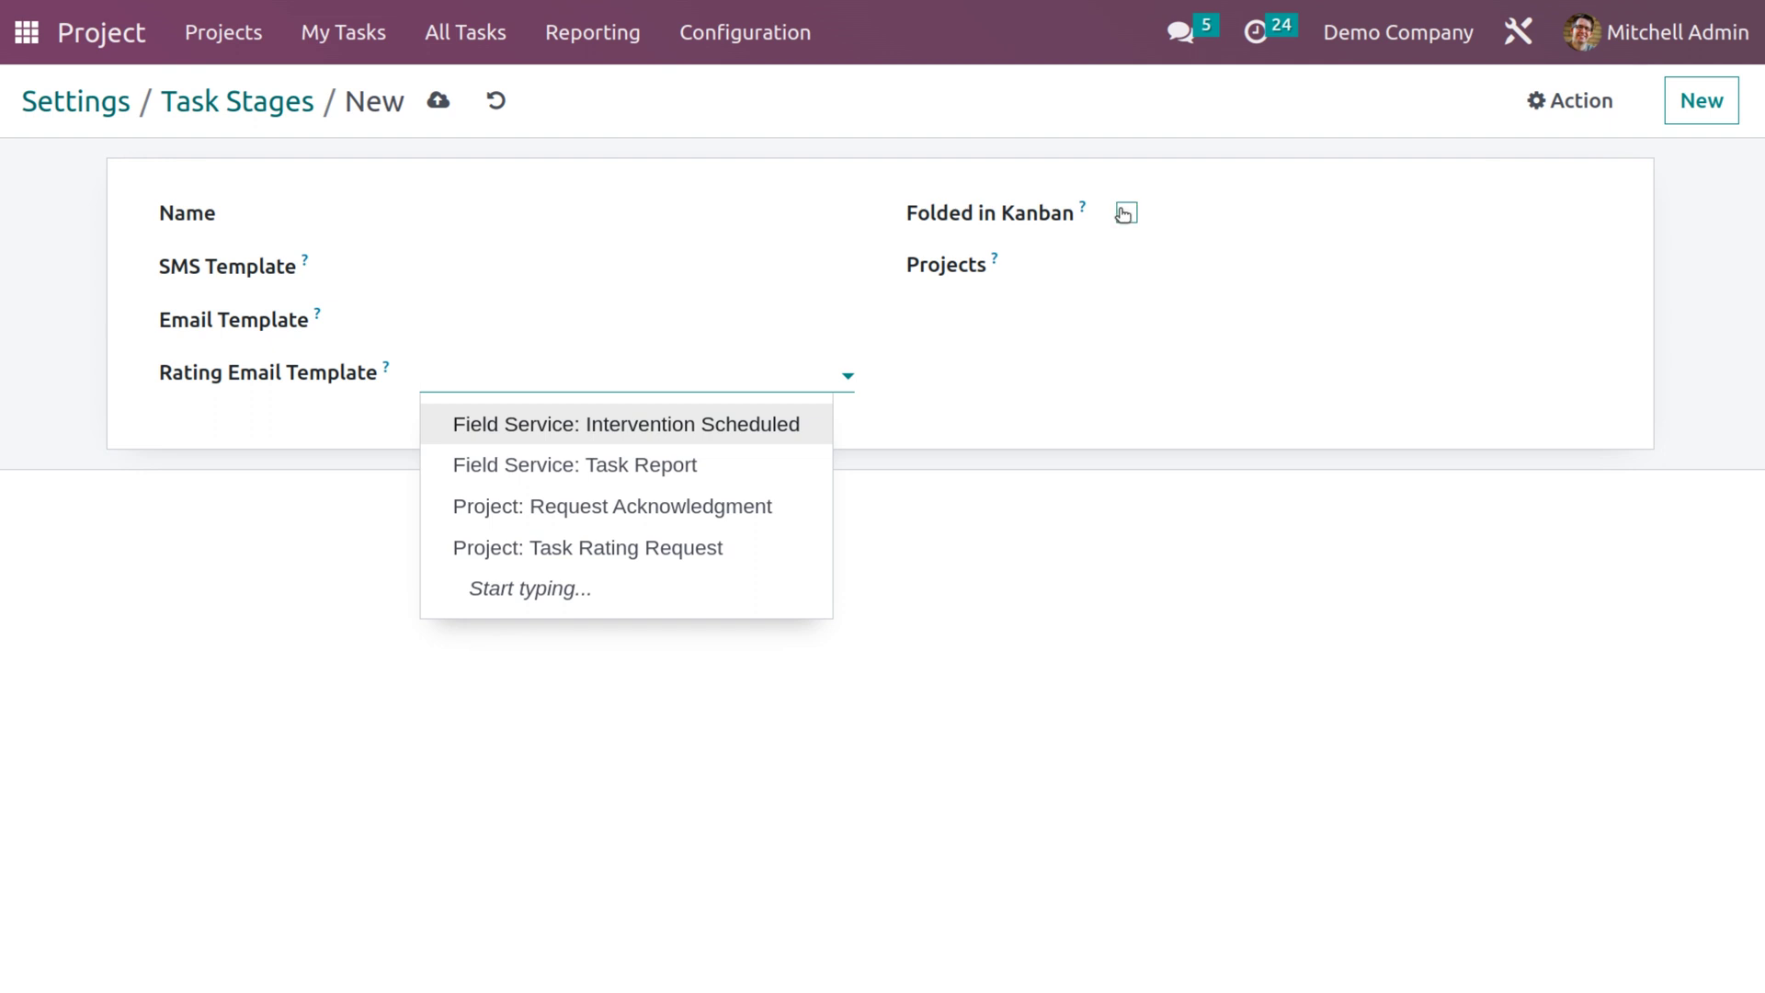
{"action": "left_click", "coordinate": [1140, 256]}
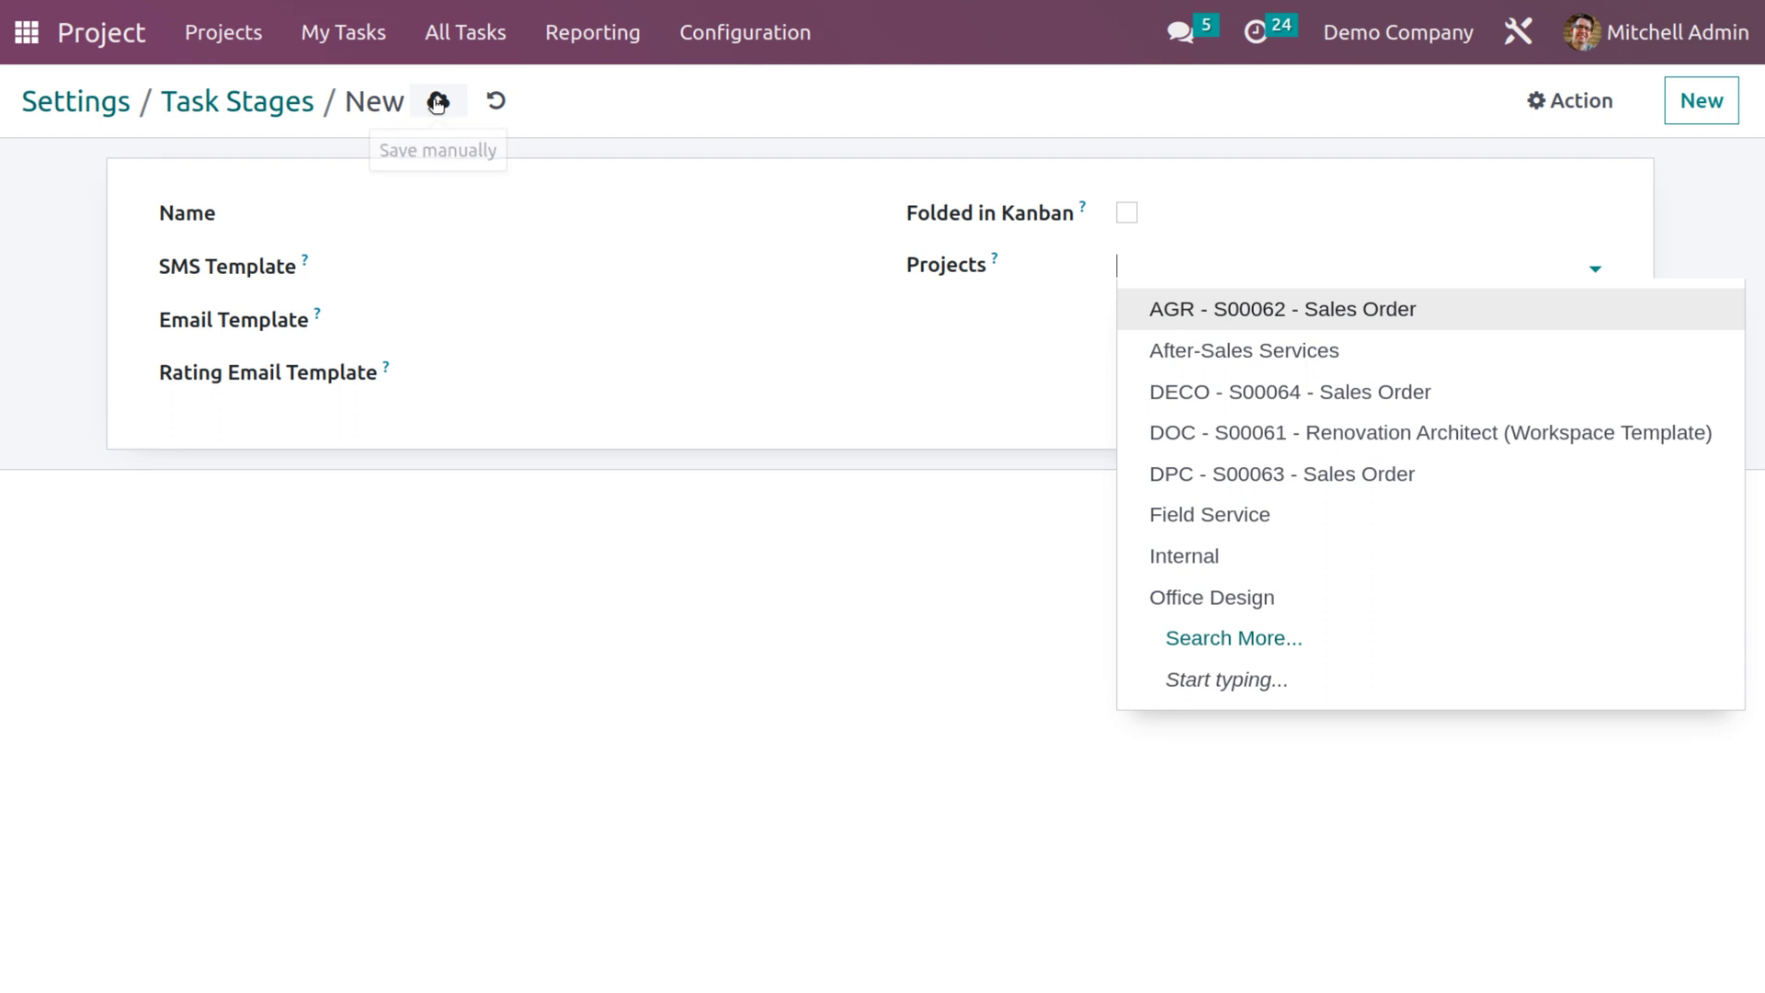
{"action": "left_click", "coordinate": [496, 101]}
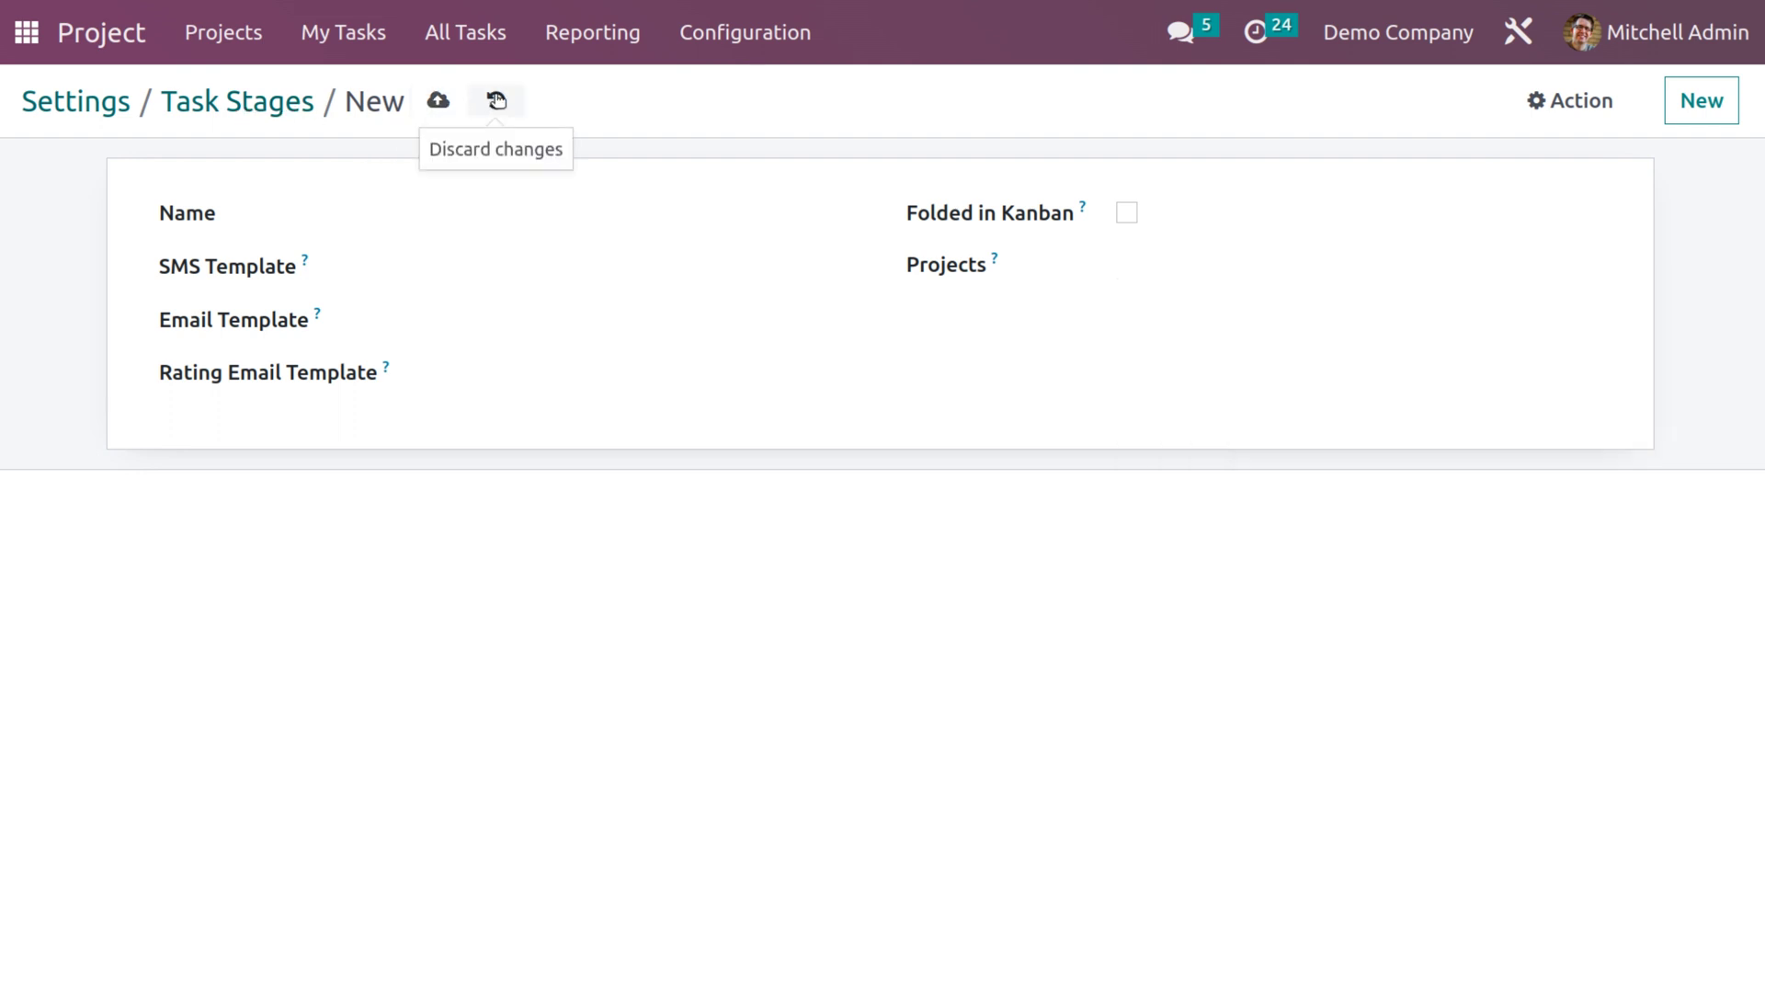
{"action": "left_click", "coordinate": [496, 101]}
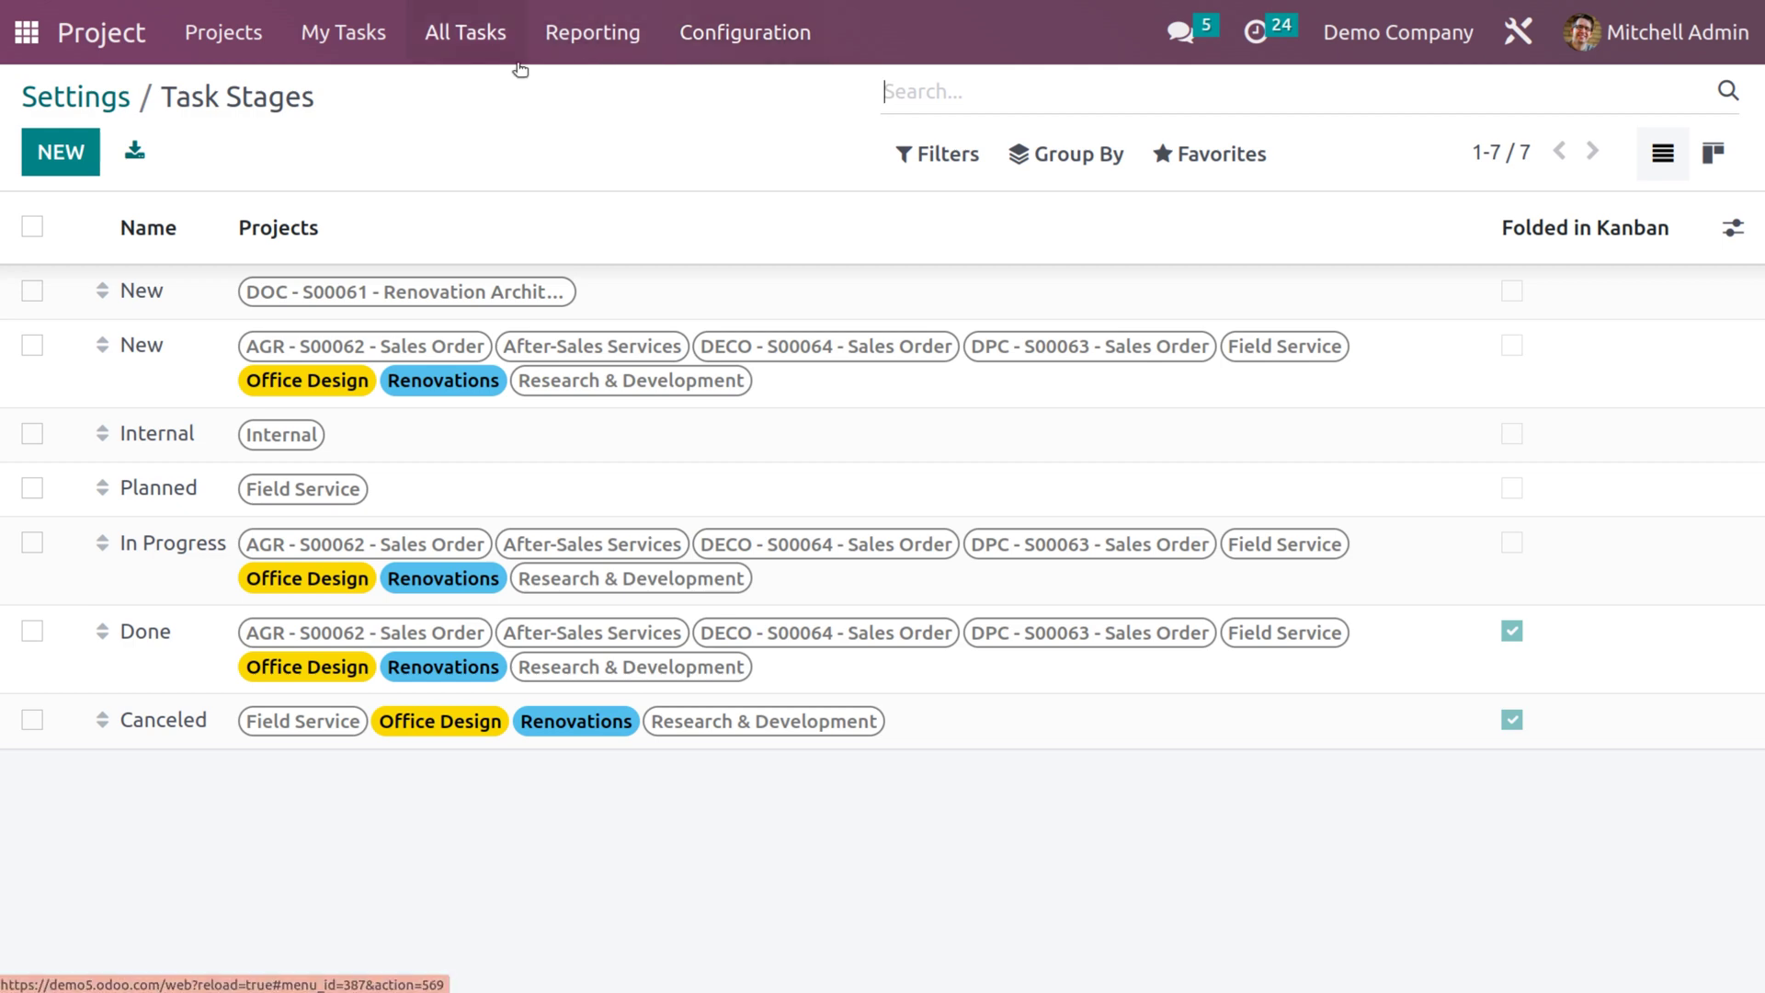
Open the AGR - S00062 - Sales Order project, unfold the Done stage, and open Kitchen Assembly.
{"action": "left_click", "coordinate": [255, 44]}
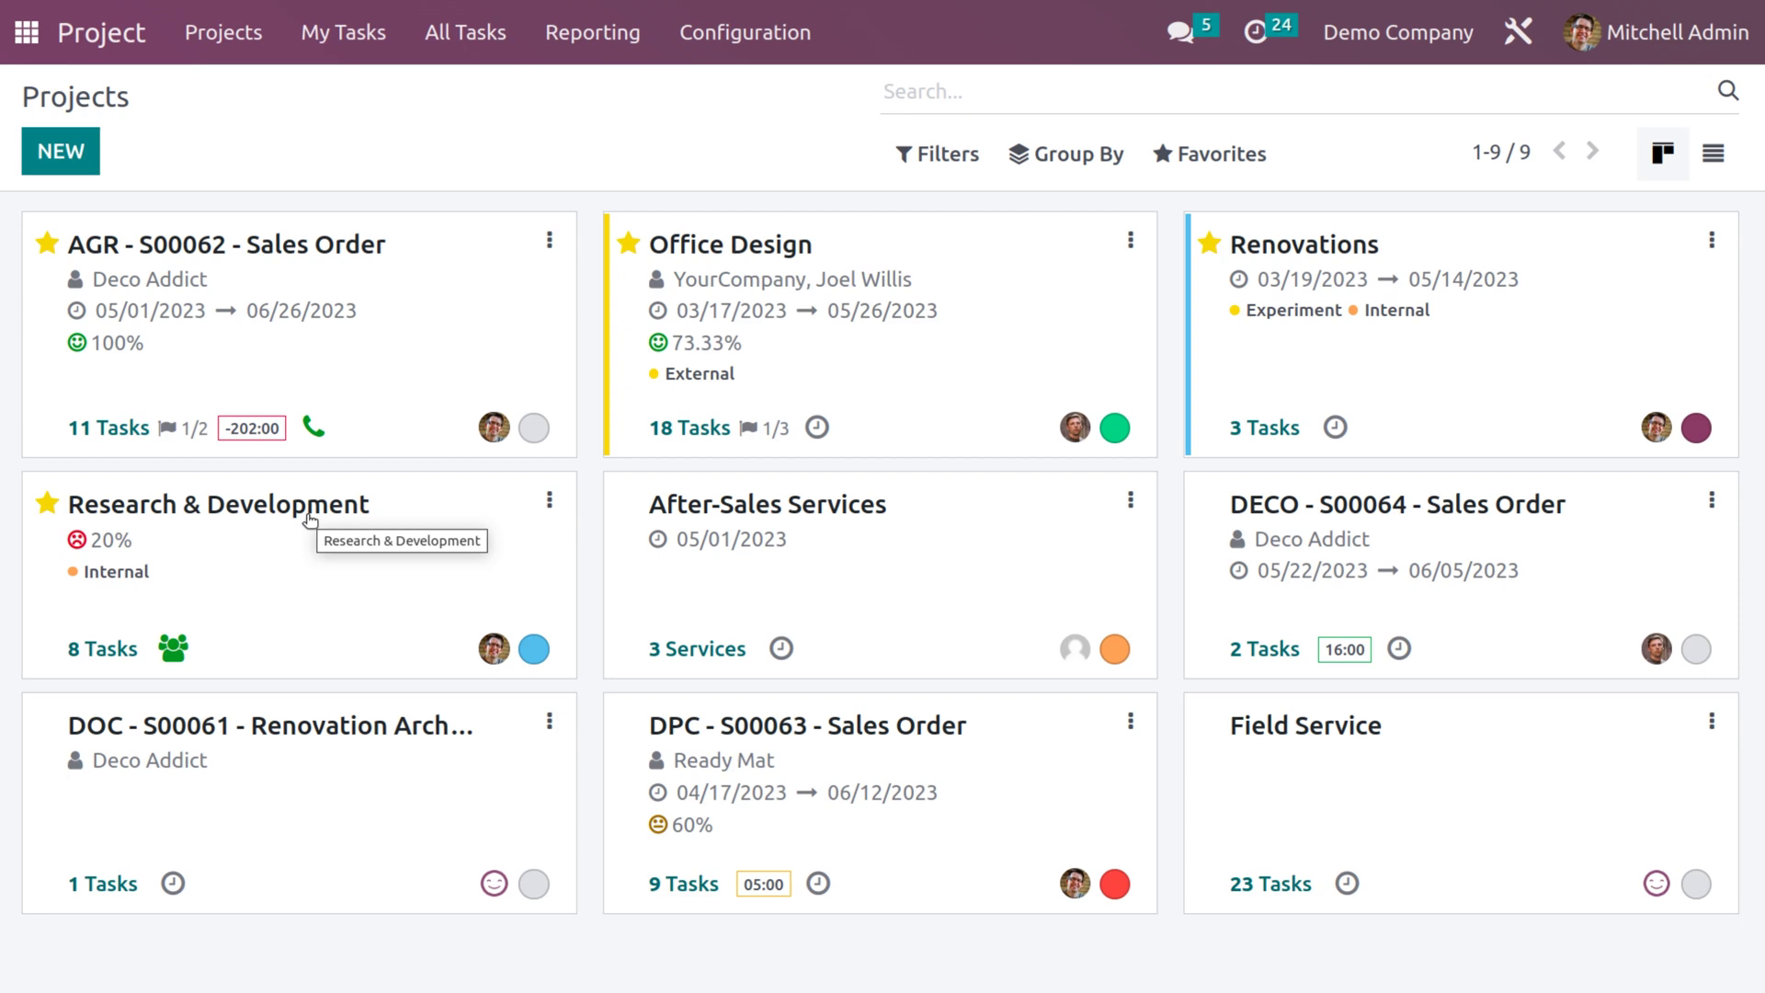
{"action": "left_click", "coordinate": [281, 347]}
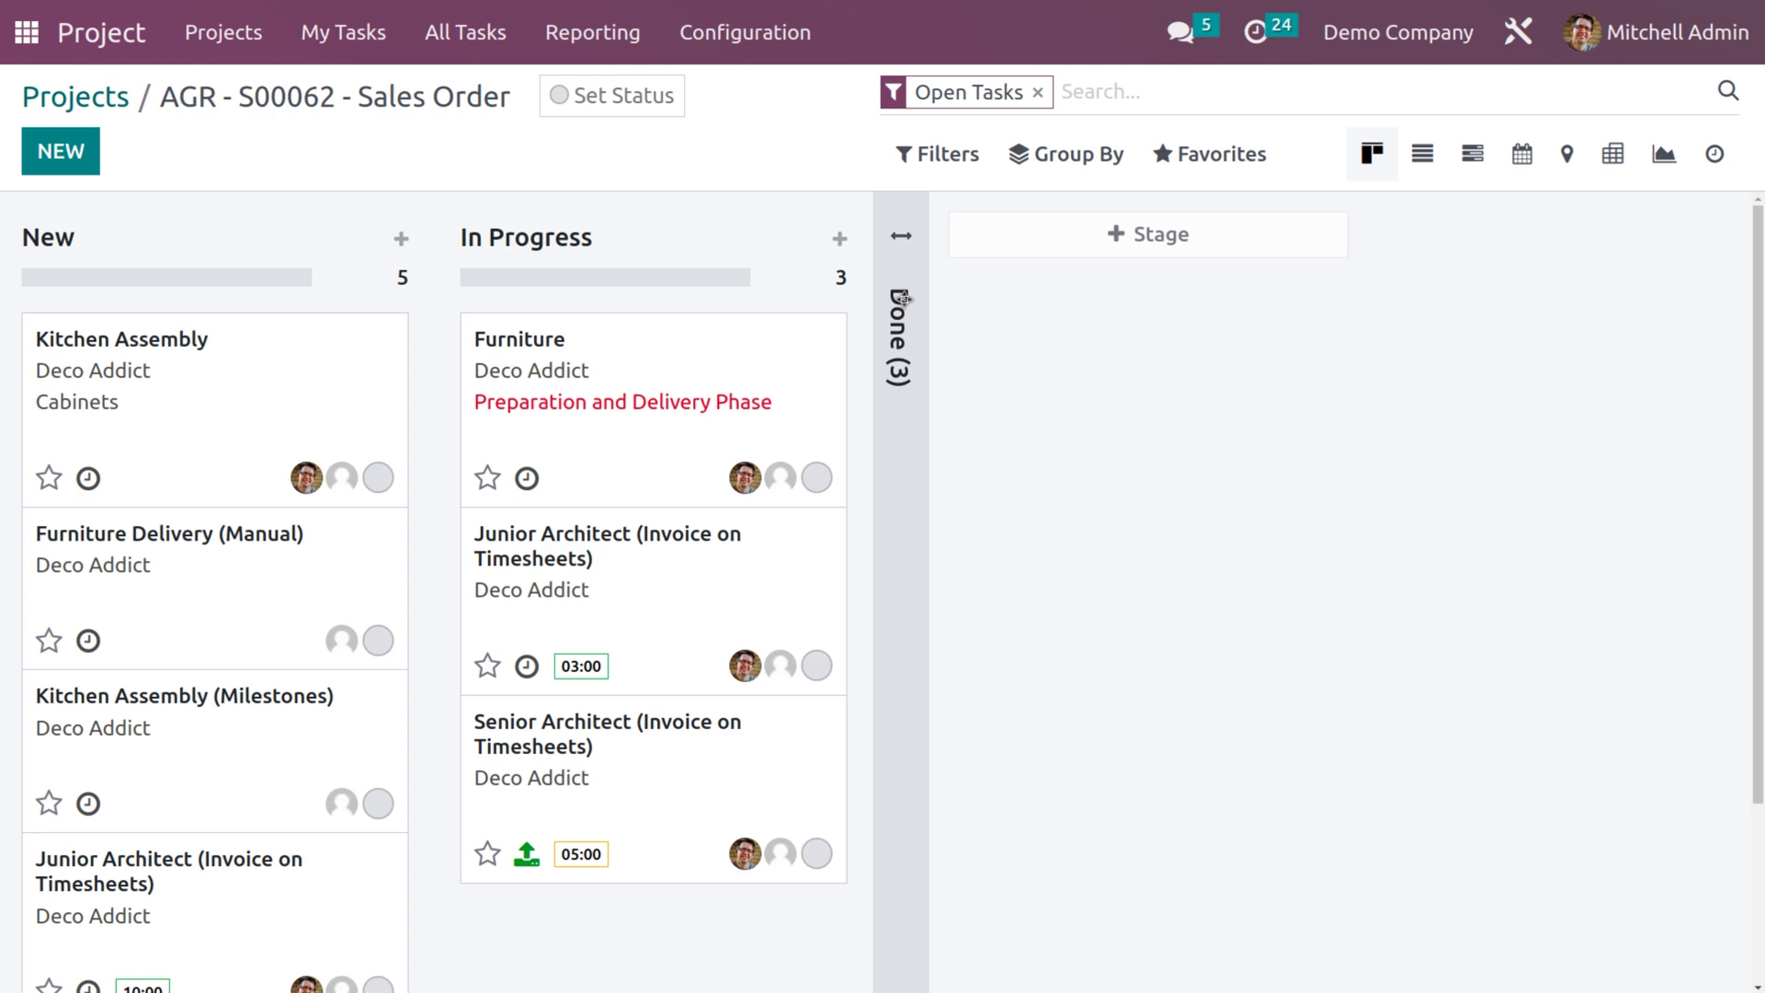
{"action": "left_click", "coordinate": [902, 298]}
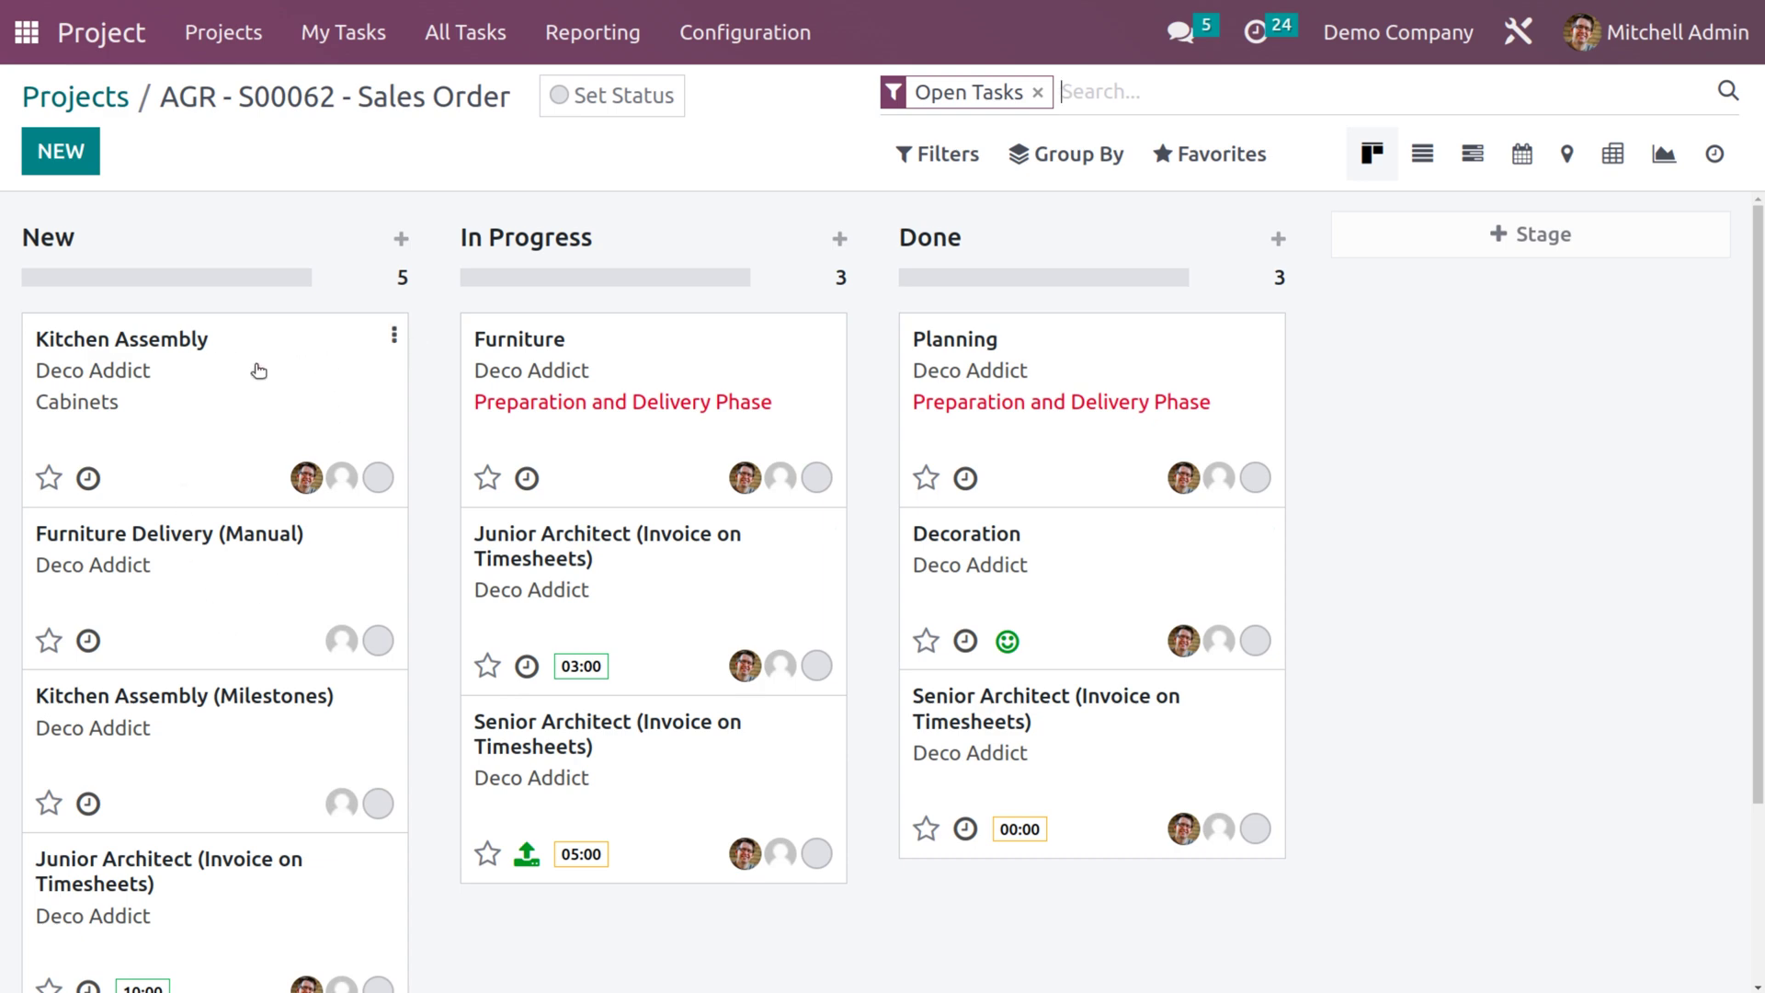
{"action": "left_click", "coordinate": [183, 370]}
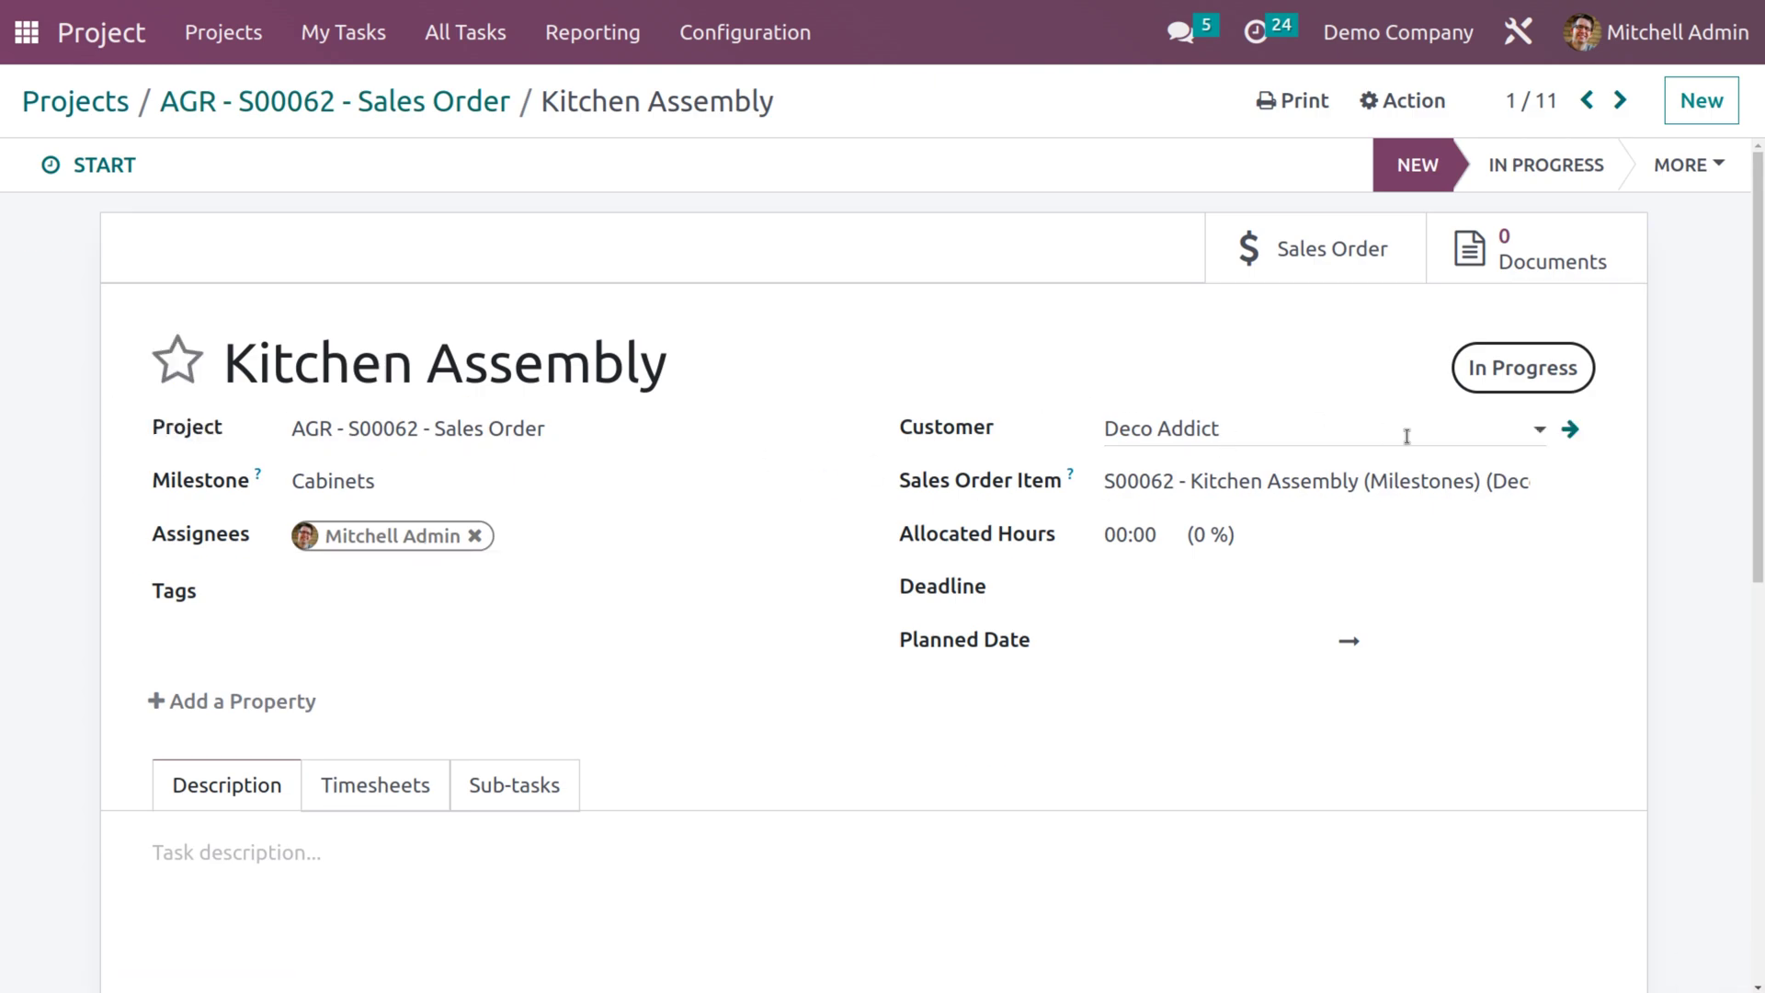
Open customer Deco Addict's contact from the Kitchen Assembly task and erase its e-mail address.
{"action": "left_click", "coordinate": [1583, 429]}
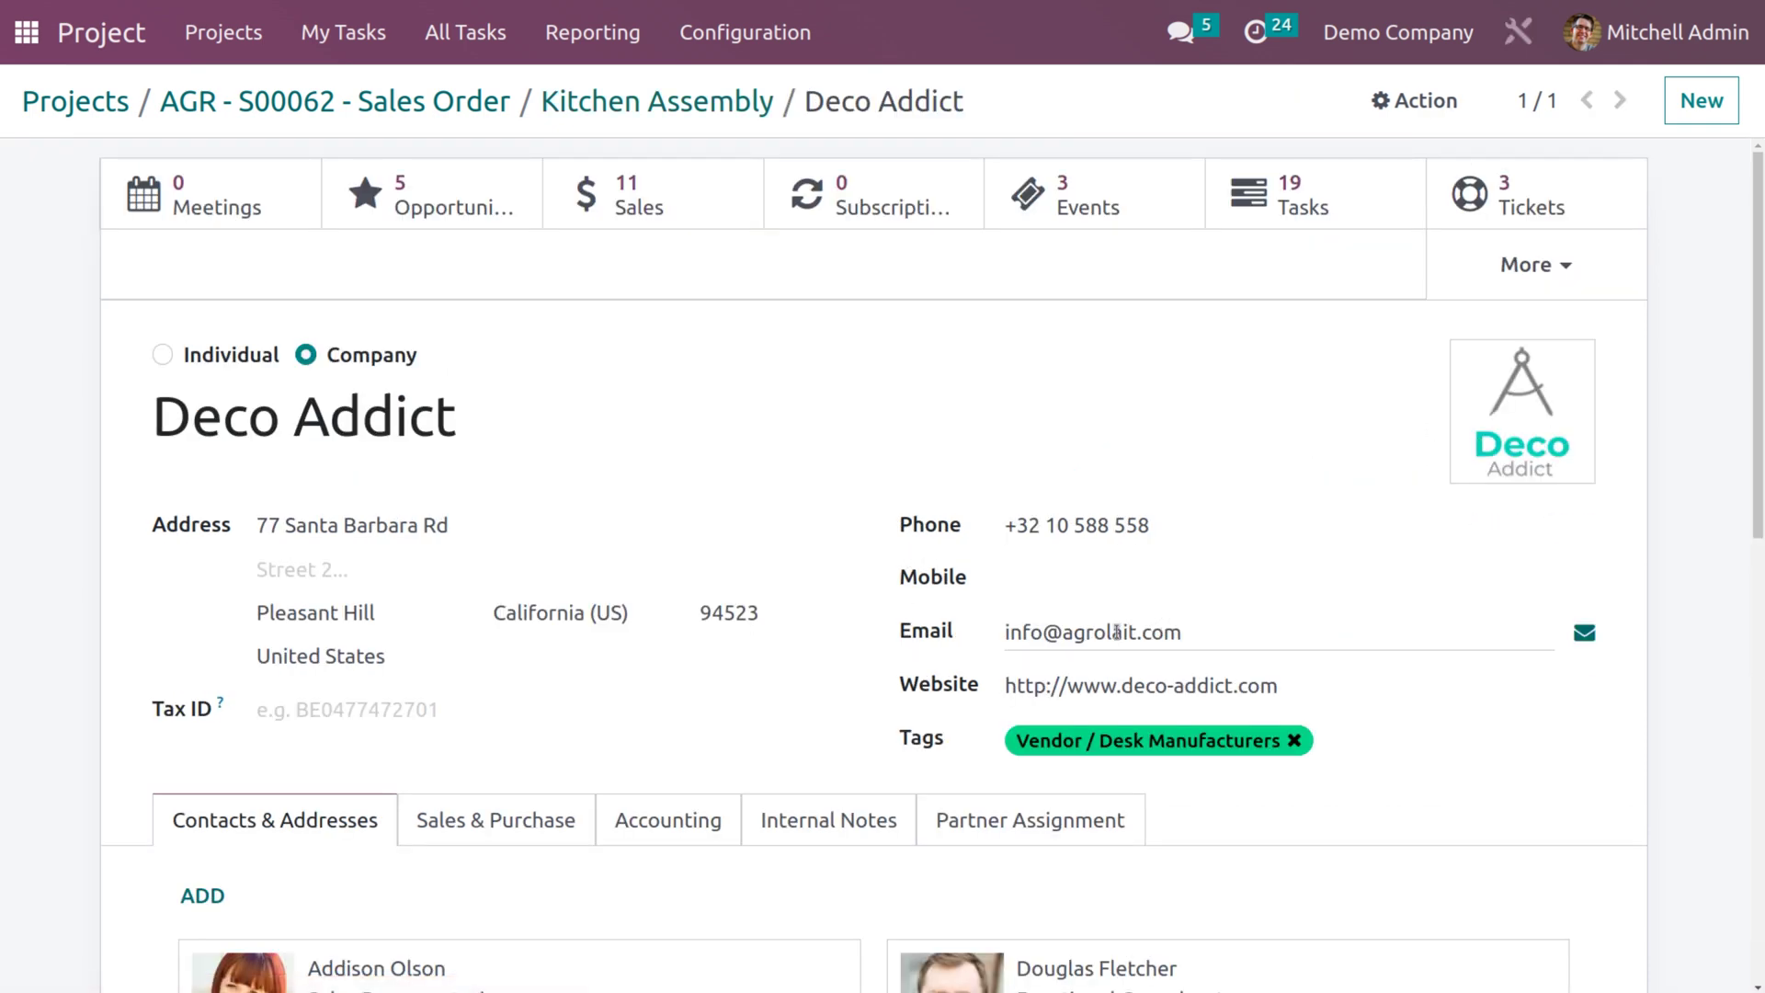
{"action": "left_click", "coordinate": [1190, 630]}
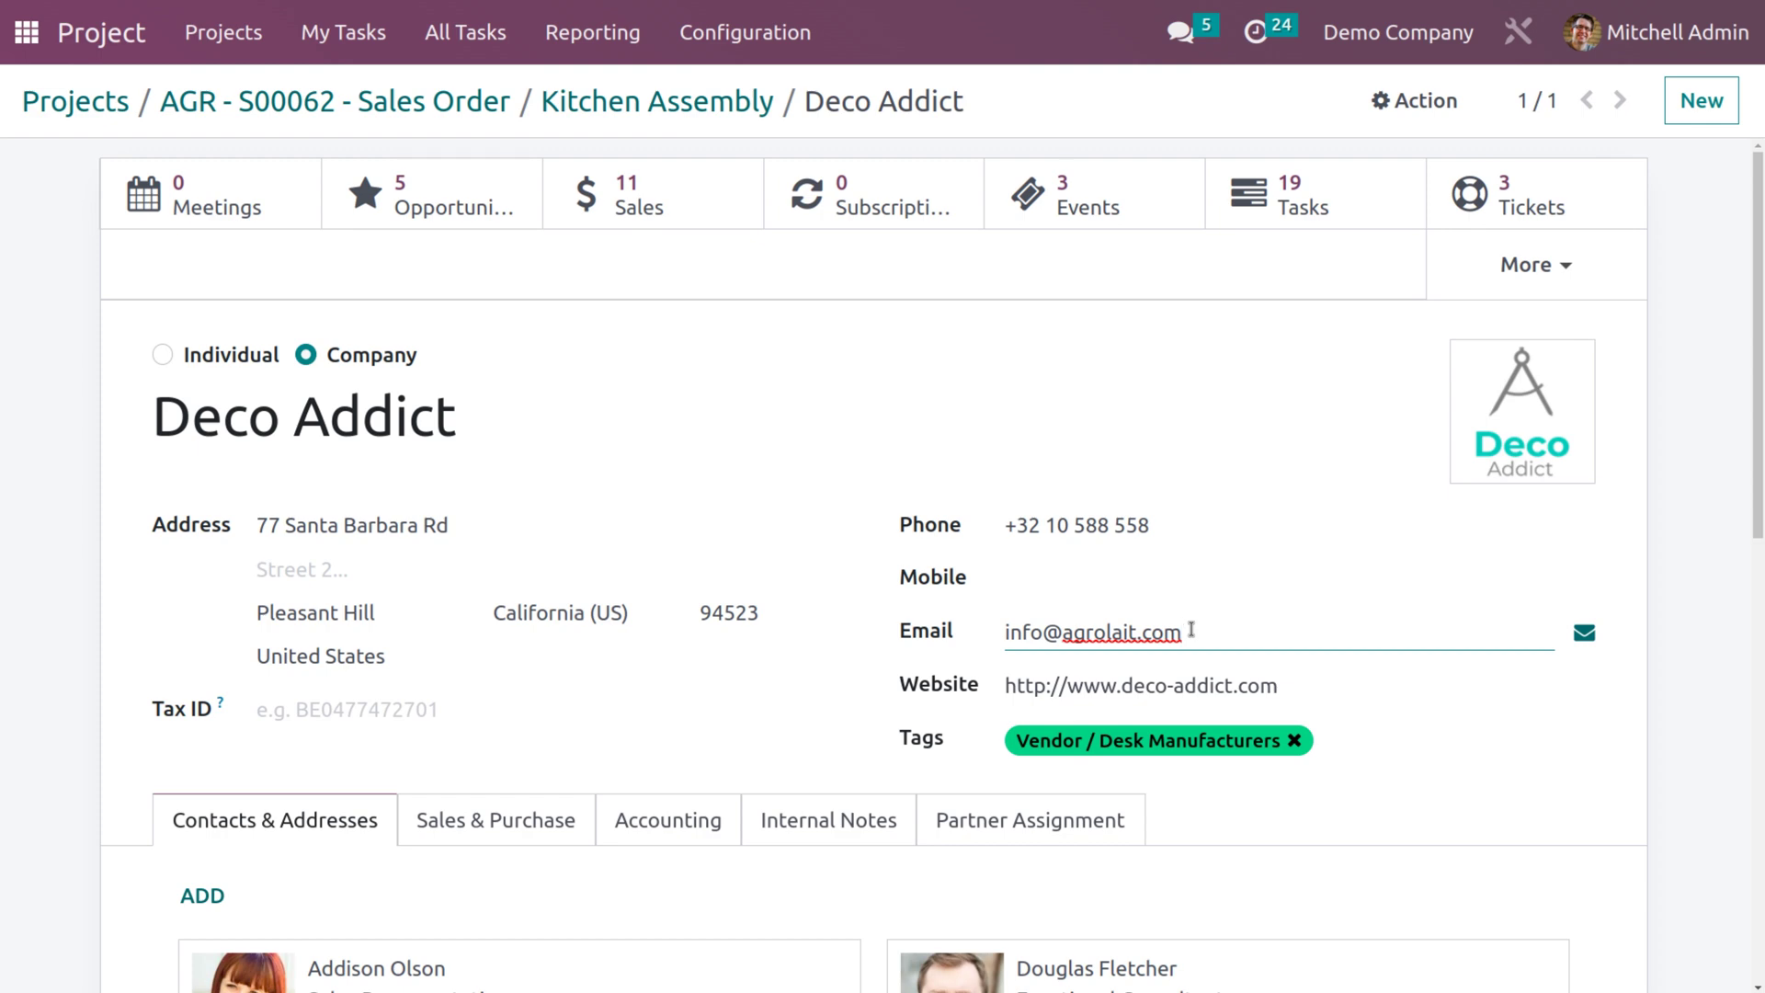
{"action": "key", "text": "BackSpace"}
{"action": "key", "text": "BackSpace"}
{"action": "key", "text": "BackSpace"}
{"action": "key", "text": "BackSpace"}
{"action": "key", "text": "BackSpace"}
{"action": "key", "text": "BackSpace"}
{"action": "key", "text": "BackSpace"}
{"action": "key", "text": "BackSpace"}
{"action": "key", "text": "BackSpace"}
{"action": "key", "text": "BackSpace"}
{"action": "key", "text": "BackSpace"}
{"action": "key", "text": "BackSpace"}
{"action": "key", "text": "BackSpace"}
{"action": "key", "text": "BackSpace"}
{"action": "key", "text": "BackSpace"}
{"action": "key", "text": "BackSpace"}
{"action": "key", "text": "BackSpace"}
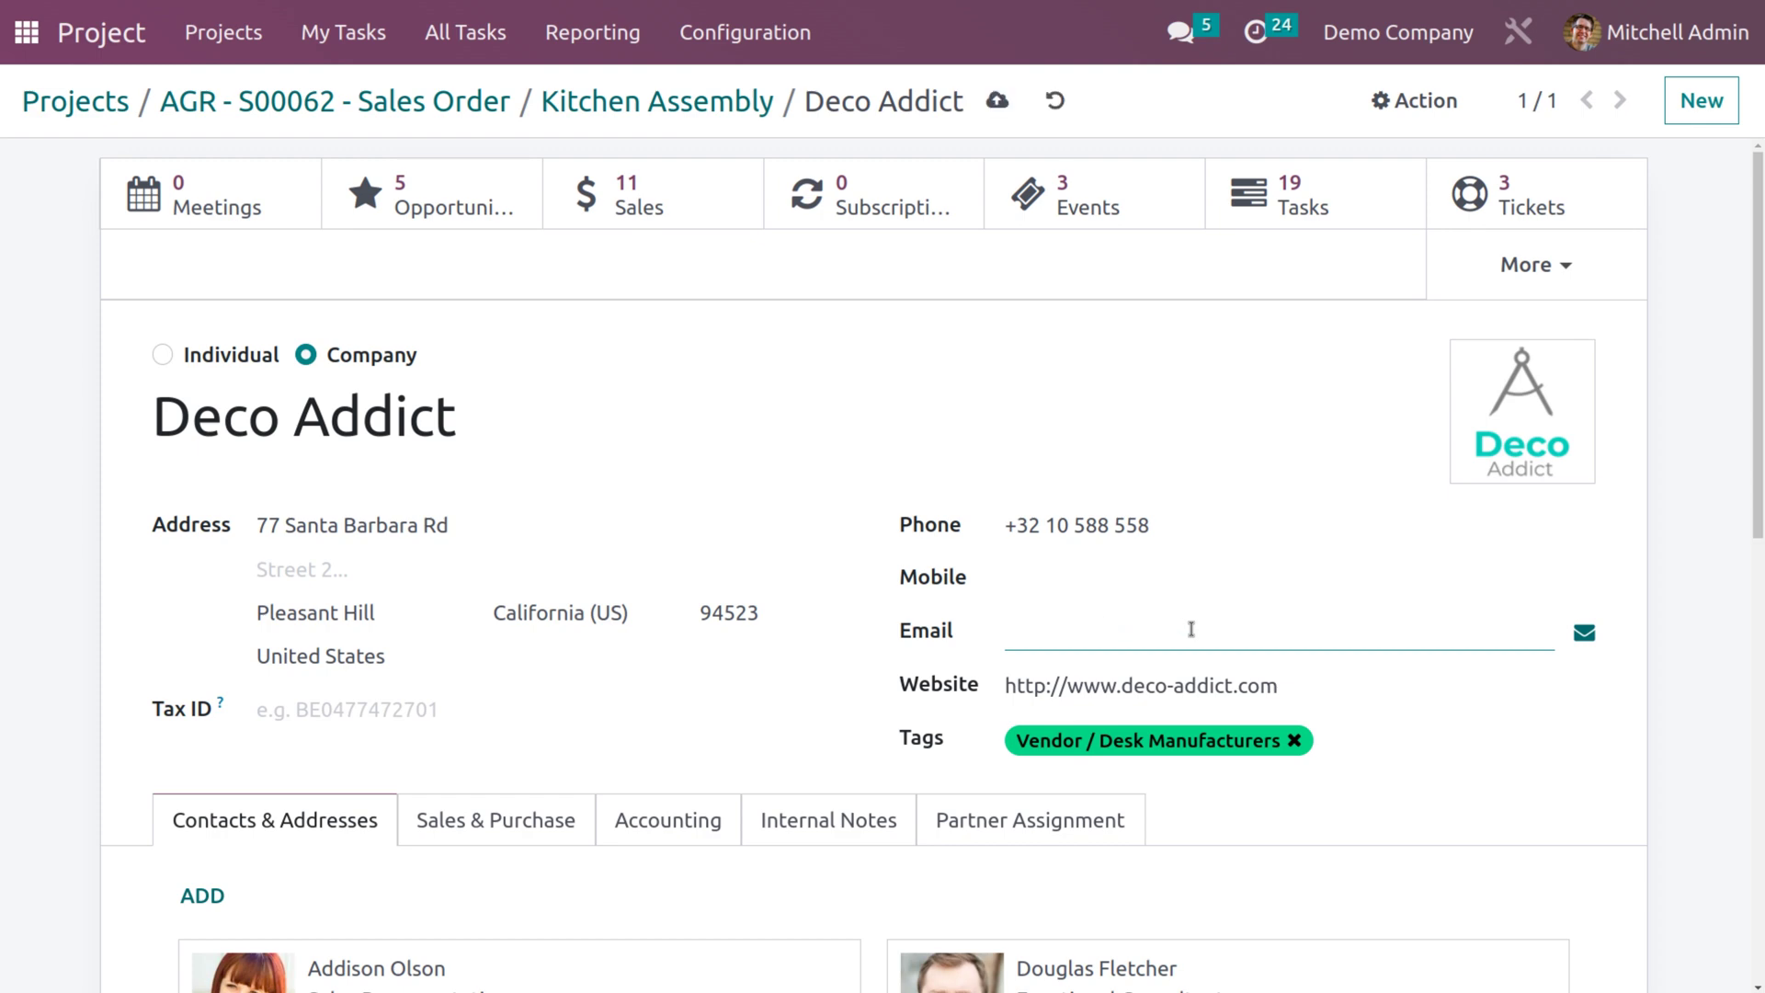
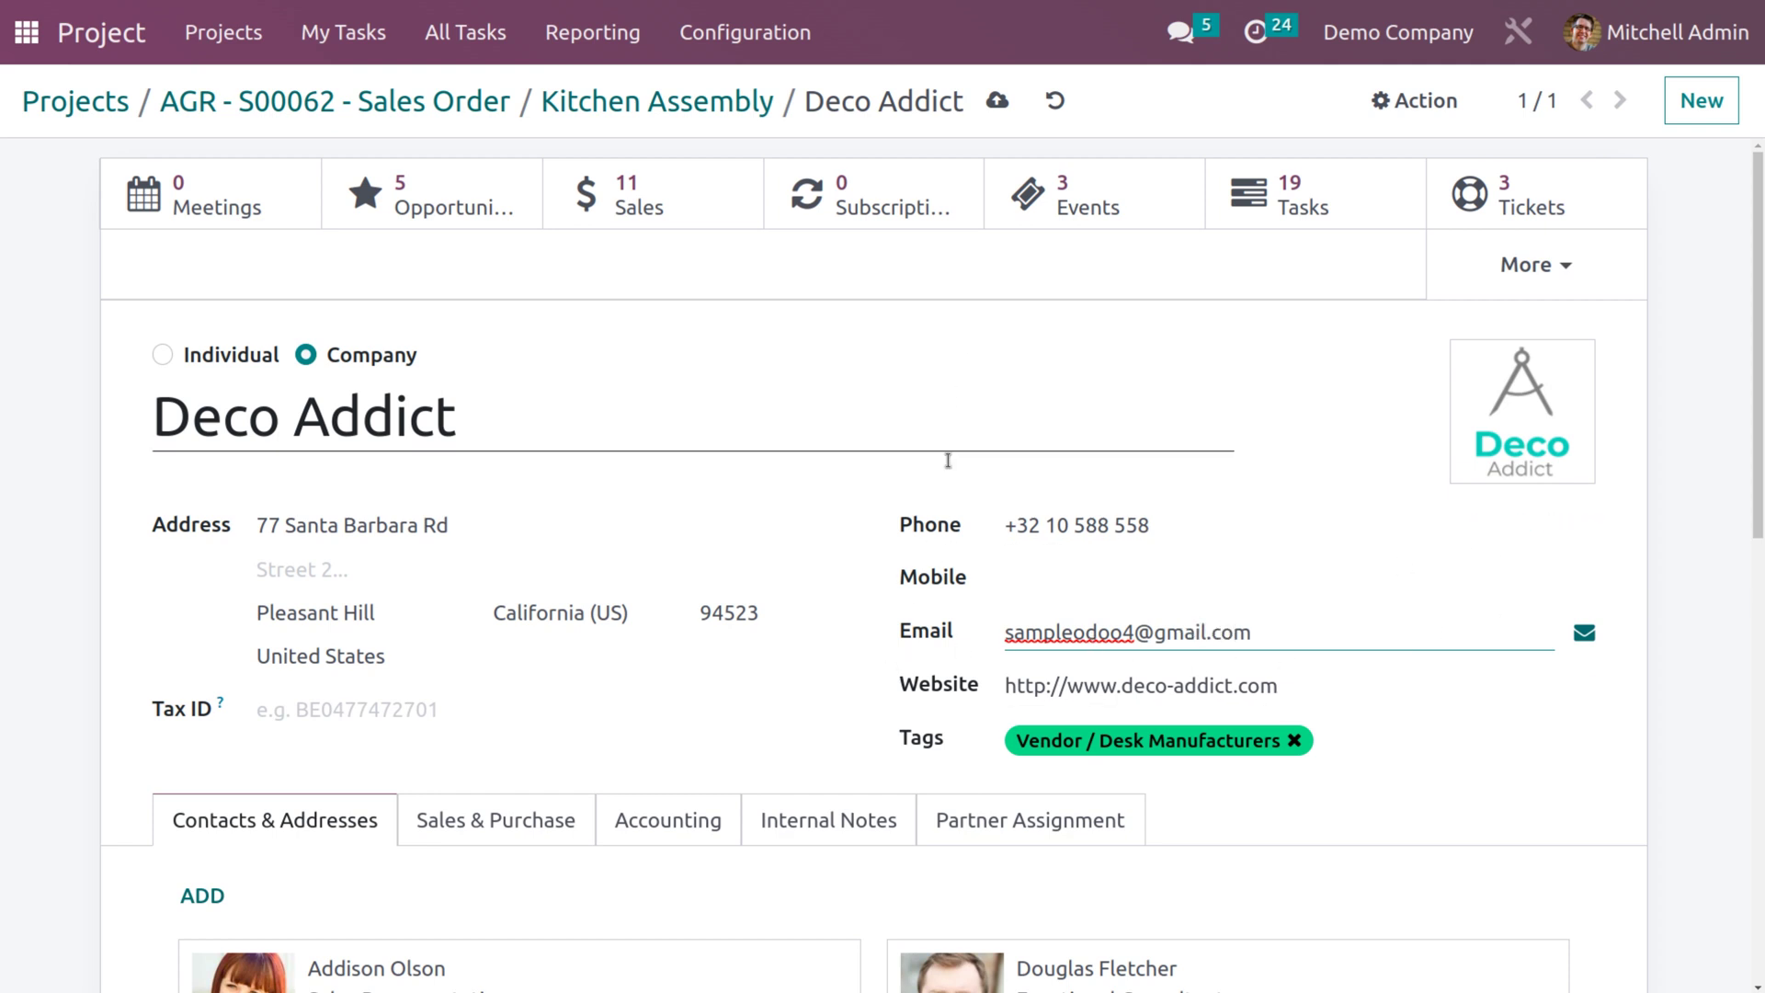
Enter Deco Addict's new Gmail address, save the contact, and return to Kitchen Assembly.
{"action": "scroll", "coordinate": [904, 584], "scroll_direction": "down", "scroll_amount": 5}
{"action": "scroll", "coordinate": [906, 589], "scroll_direction": "up", "scroll_amount": 5}
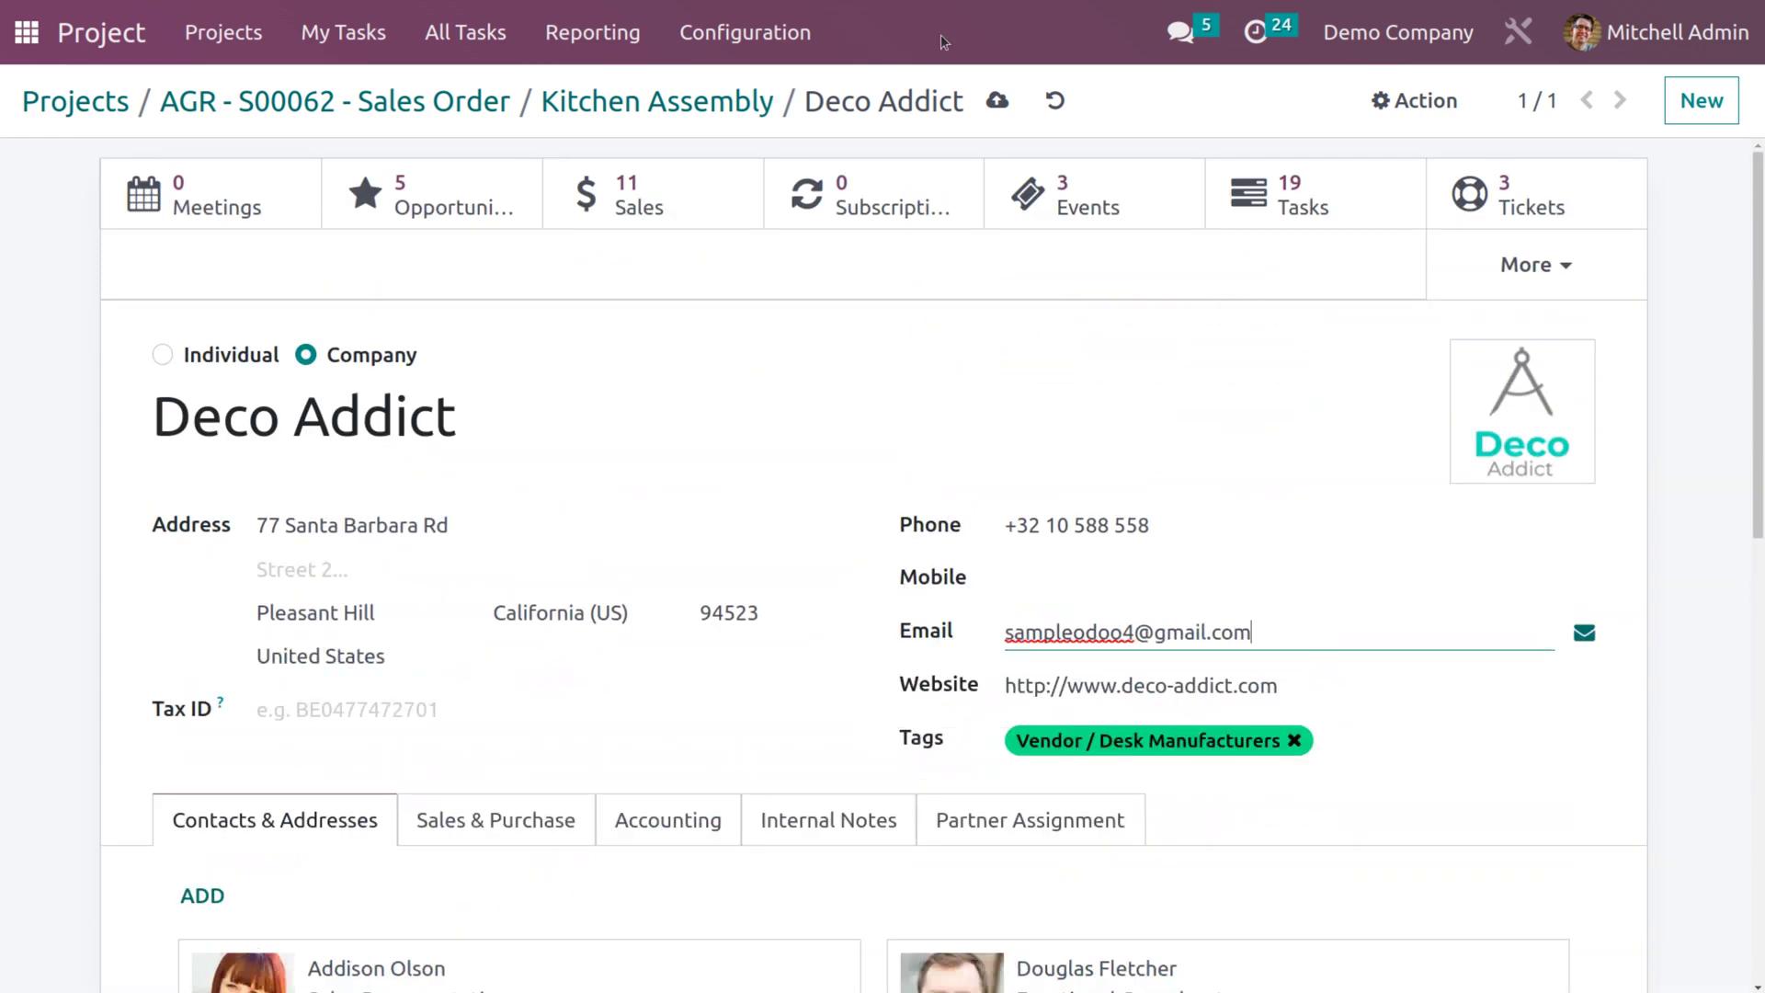
{"action": "left_click", "coordinate": [996, 100]}
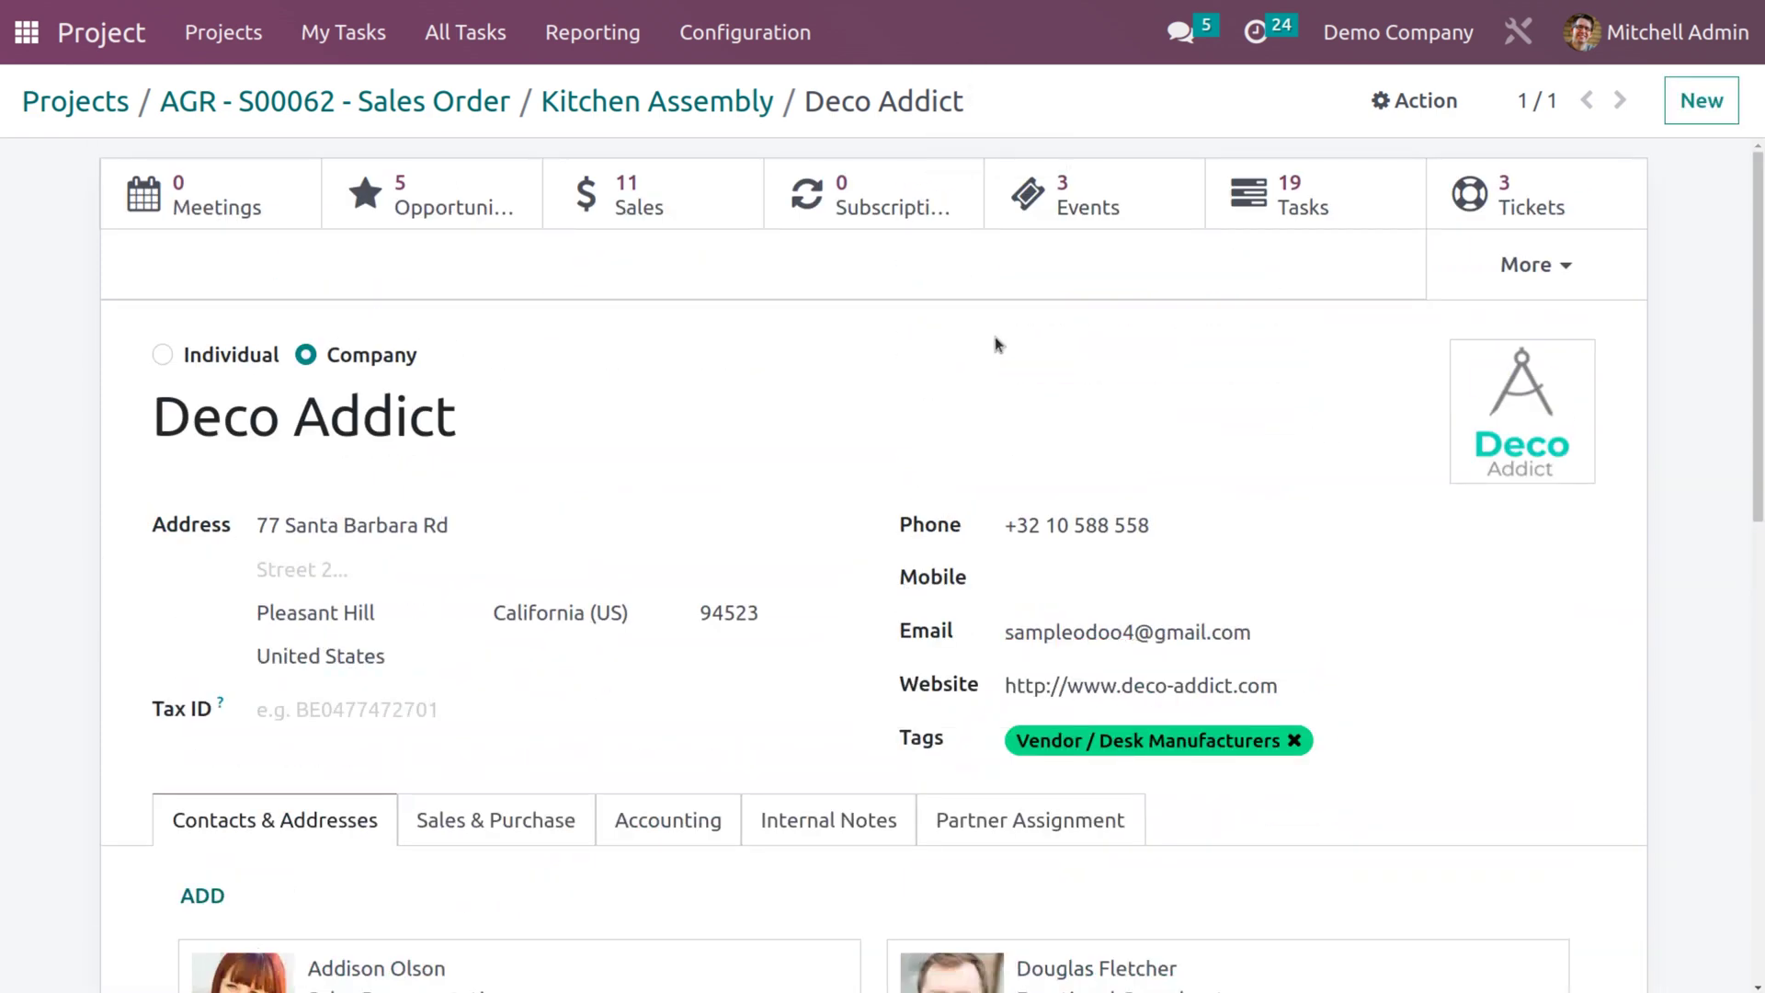
{"action": "left_click", "coordinate": [635, 110]}
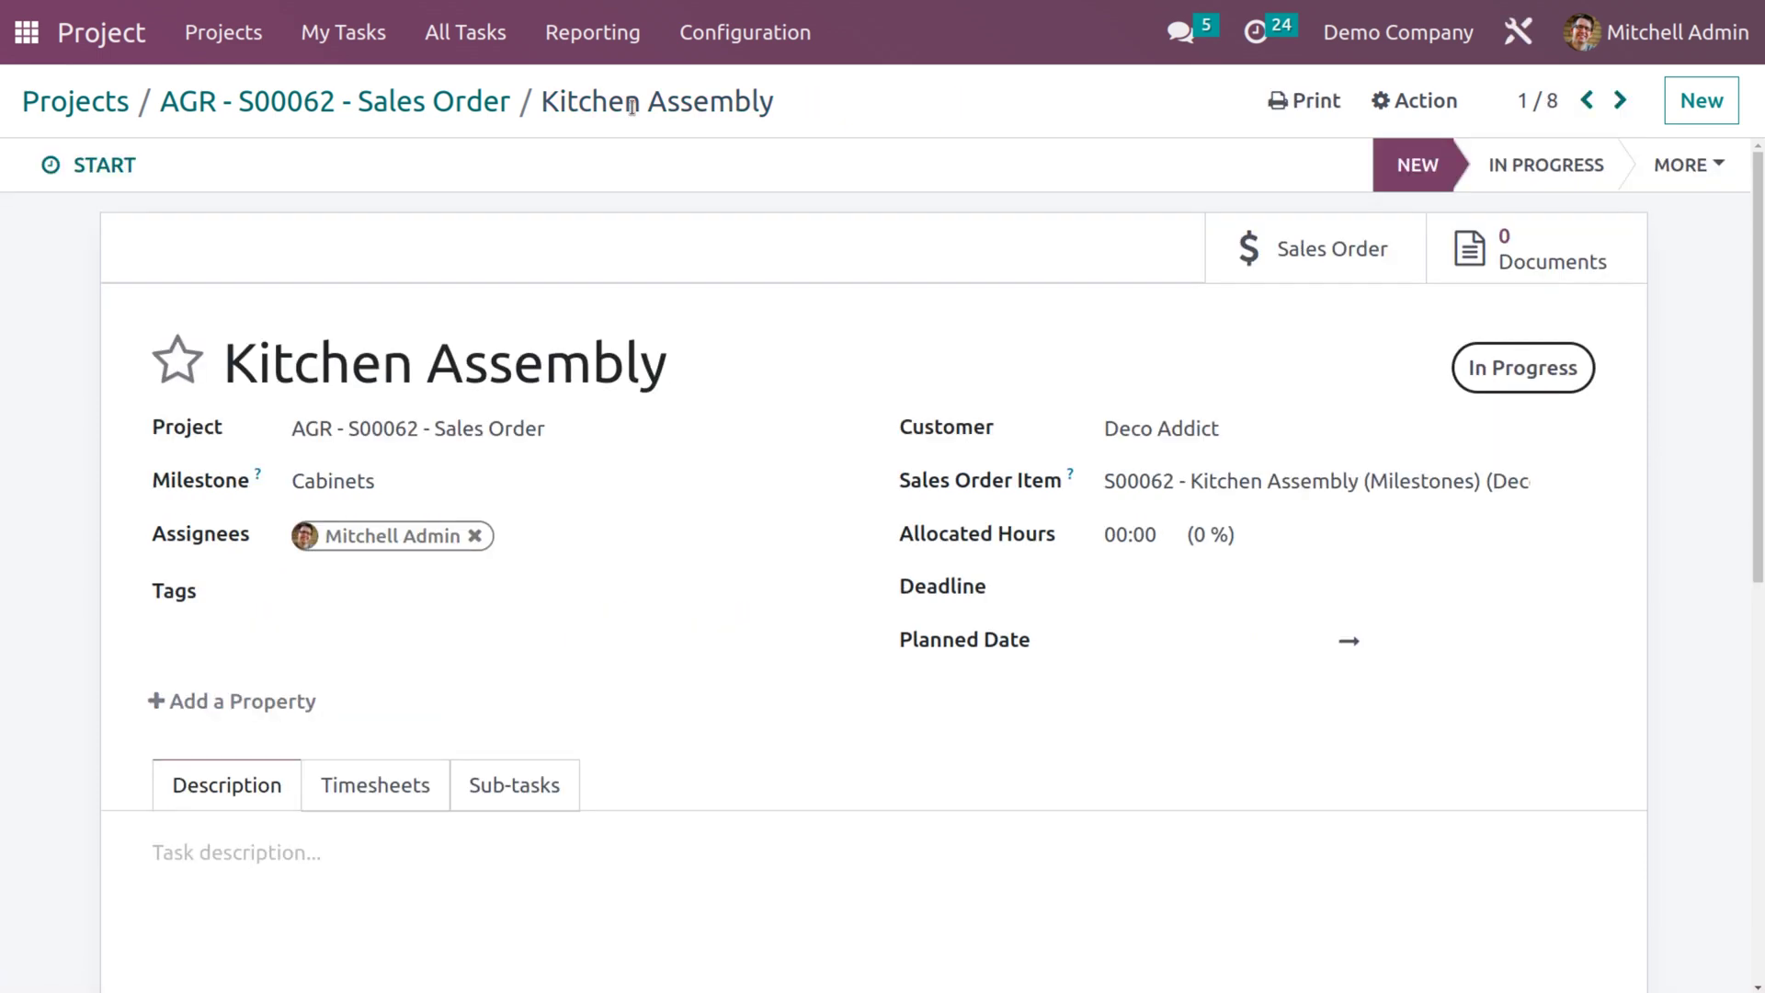
Go back to the AGR - S00062 - Sales Order task board and unfold the Done stage.
{"action": "left_click", "coordinate": [381, 108]}
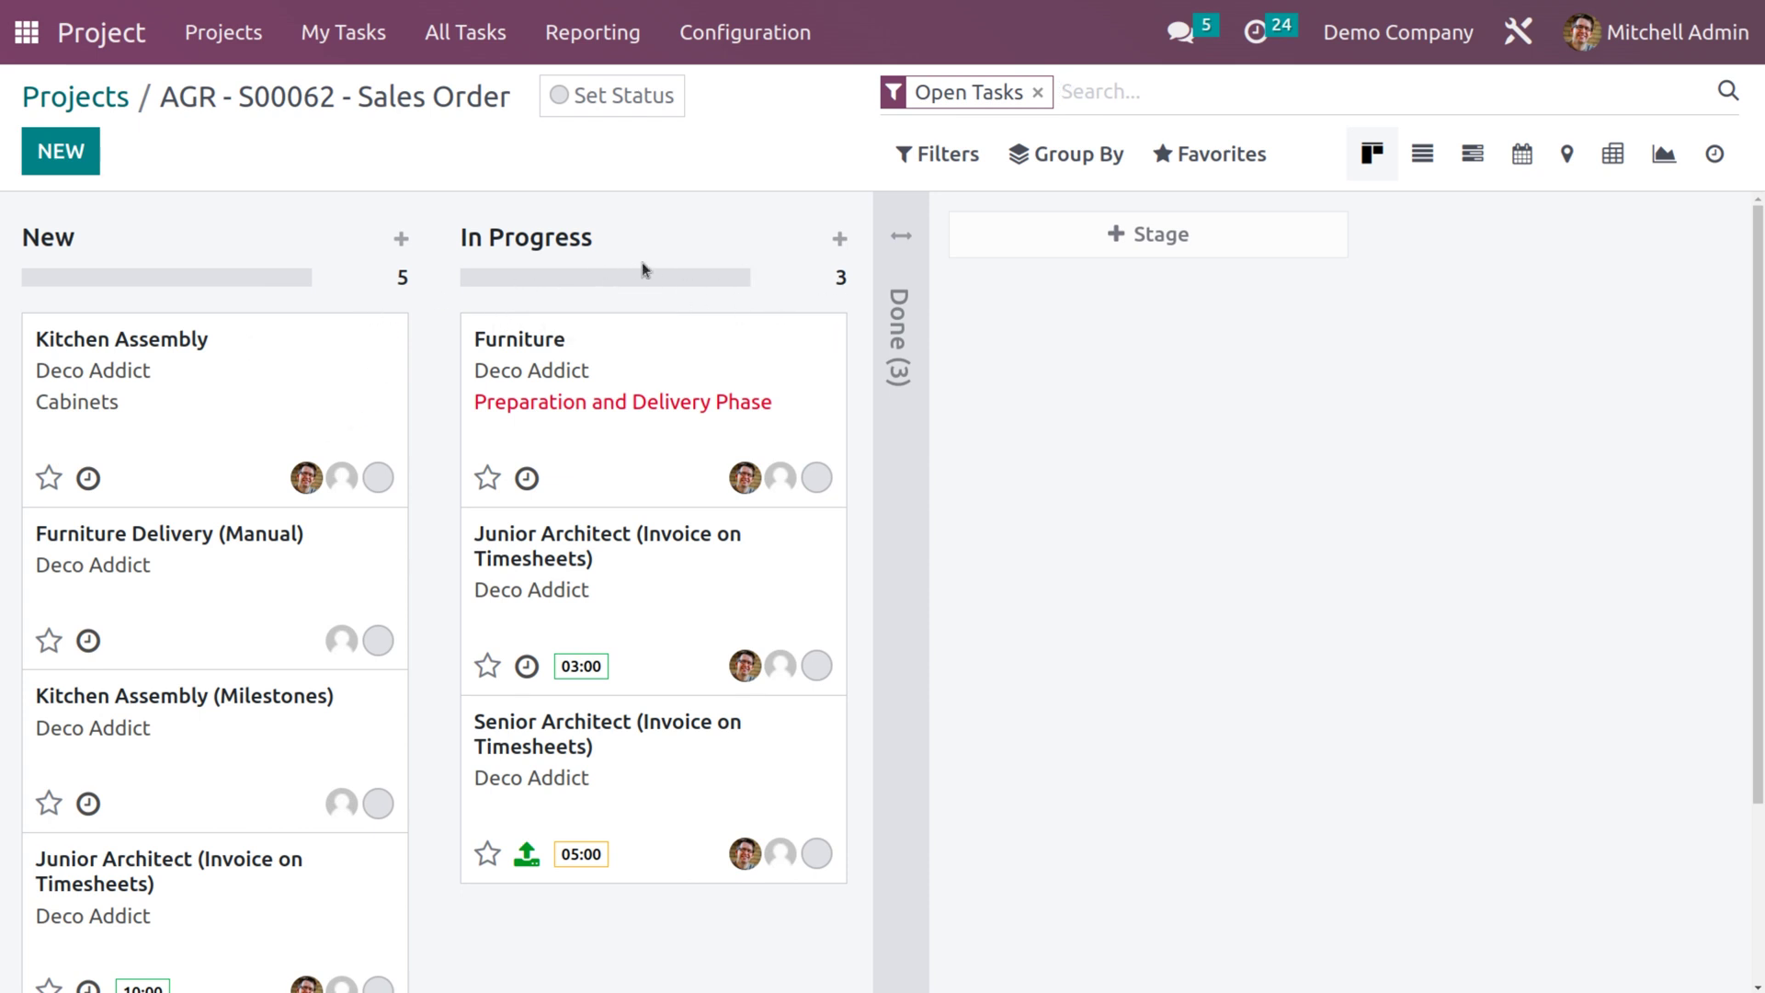
{"action": "left_click", "coordinate": [903, 244]}
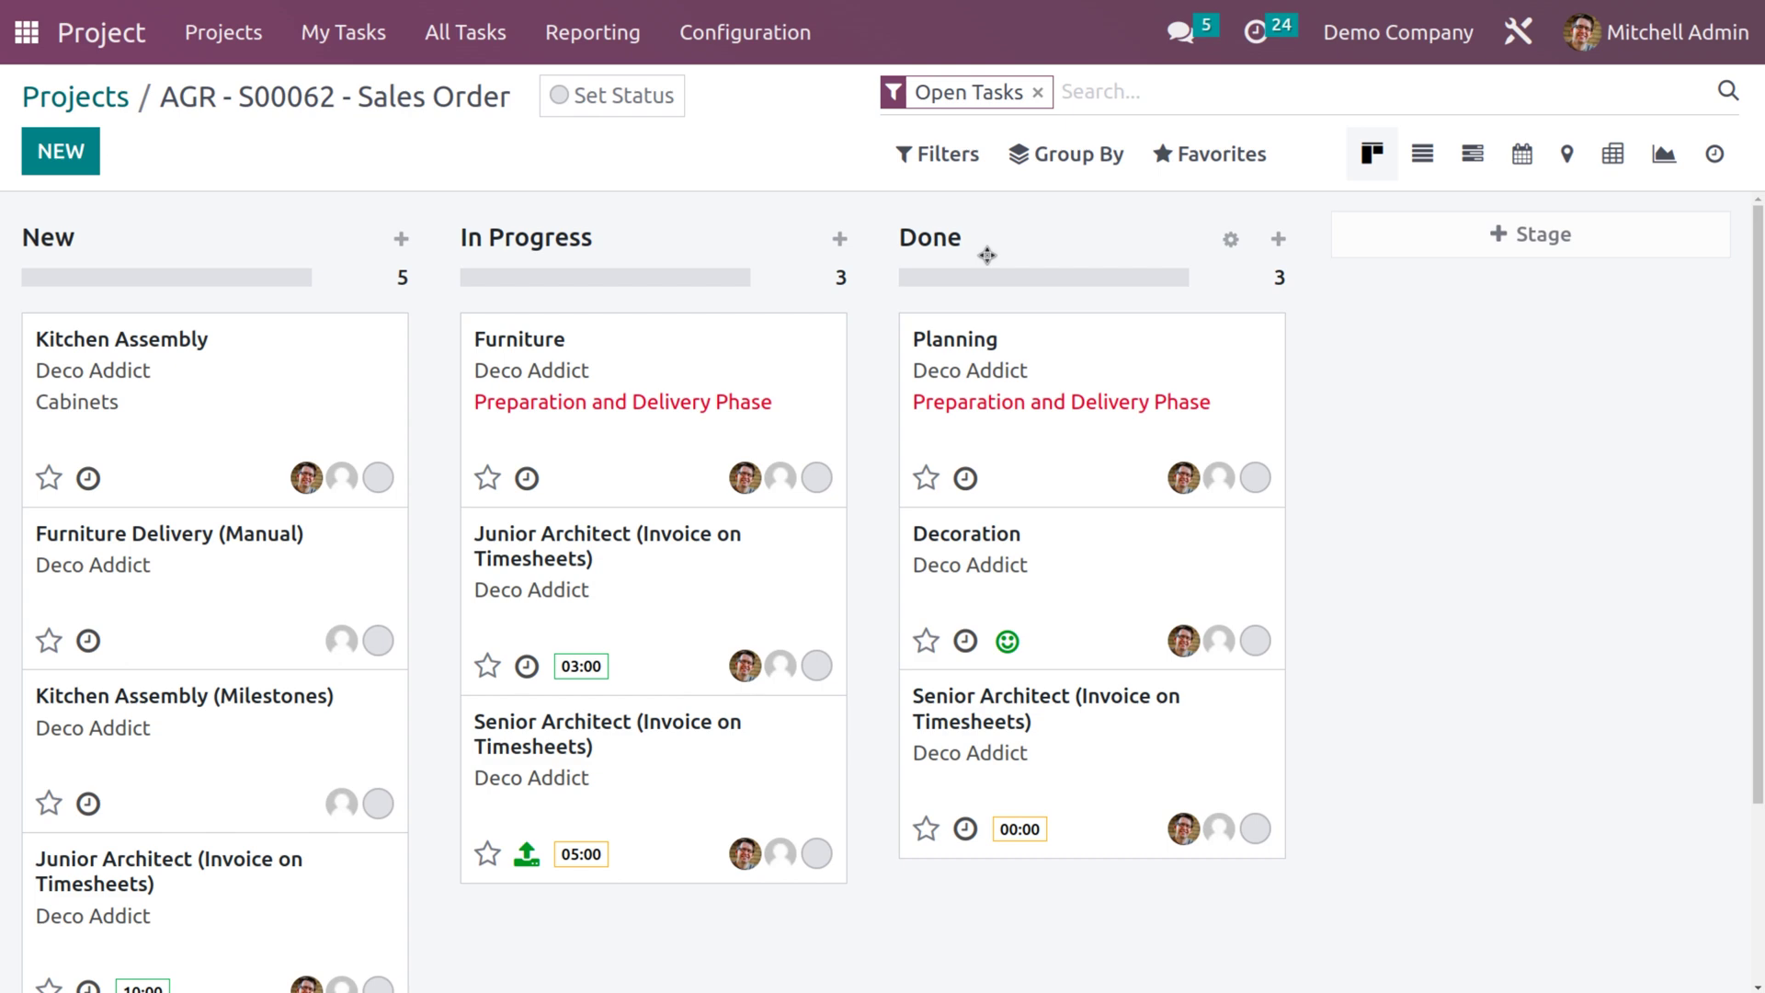
Give the Done stage the Project: Task Rating Request email, Automatic Kanban Status, and unfolded display.
{"action": "left_click", "coordinate": [1231, 240]}
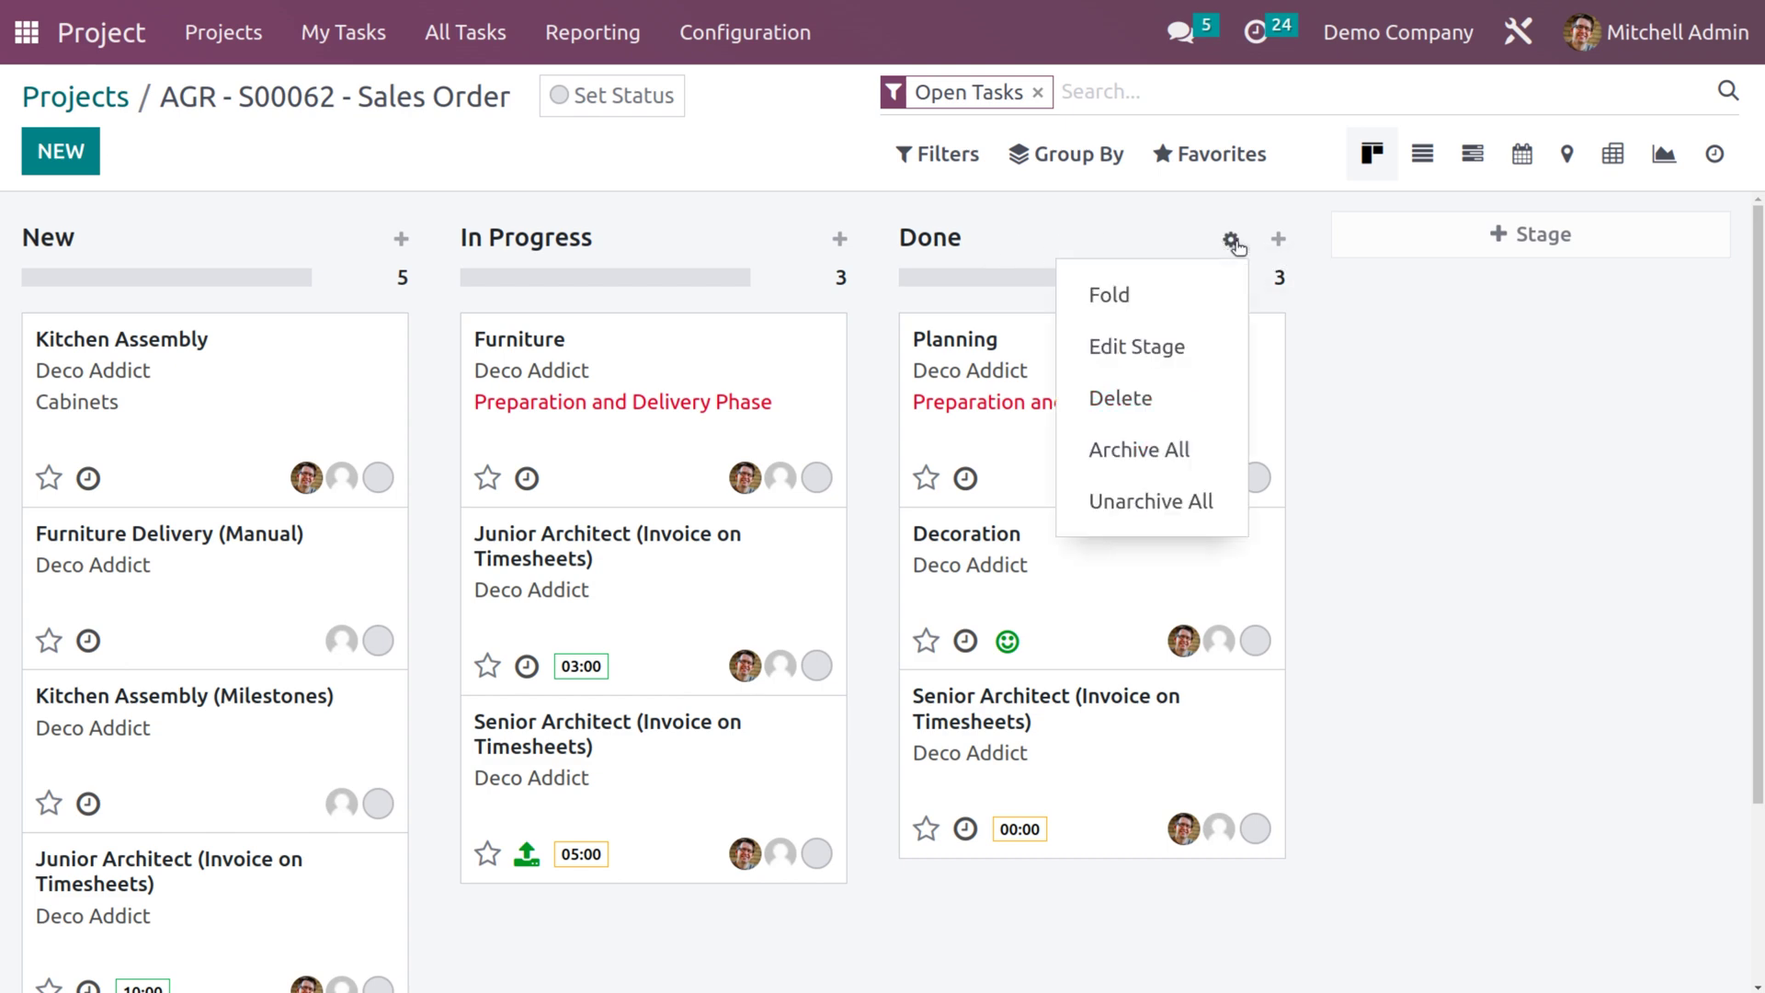
{"action": "left_click", "coordinate": [1167, 348]}
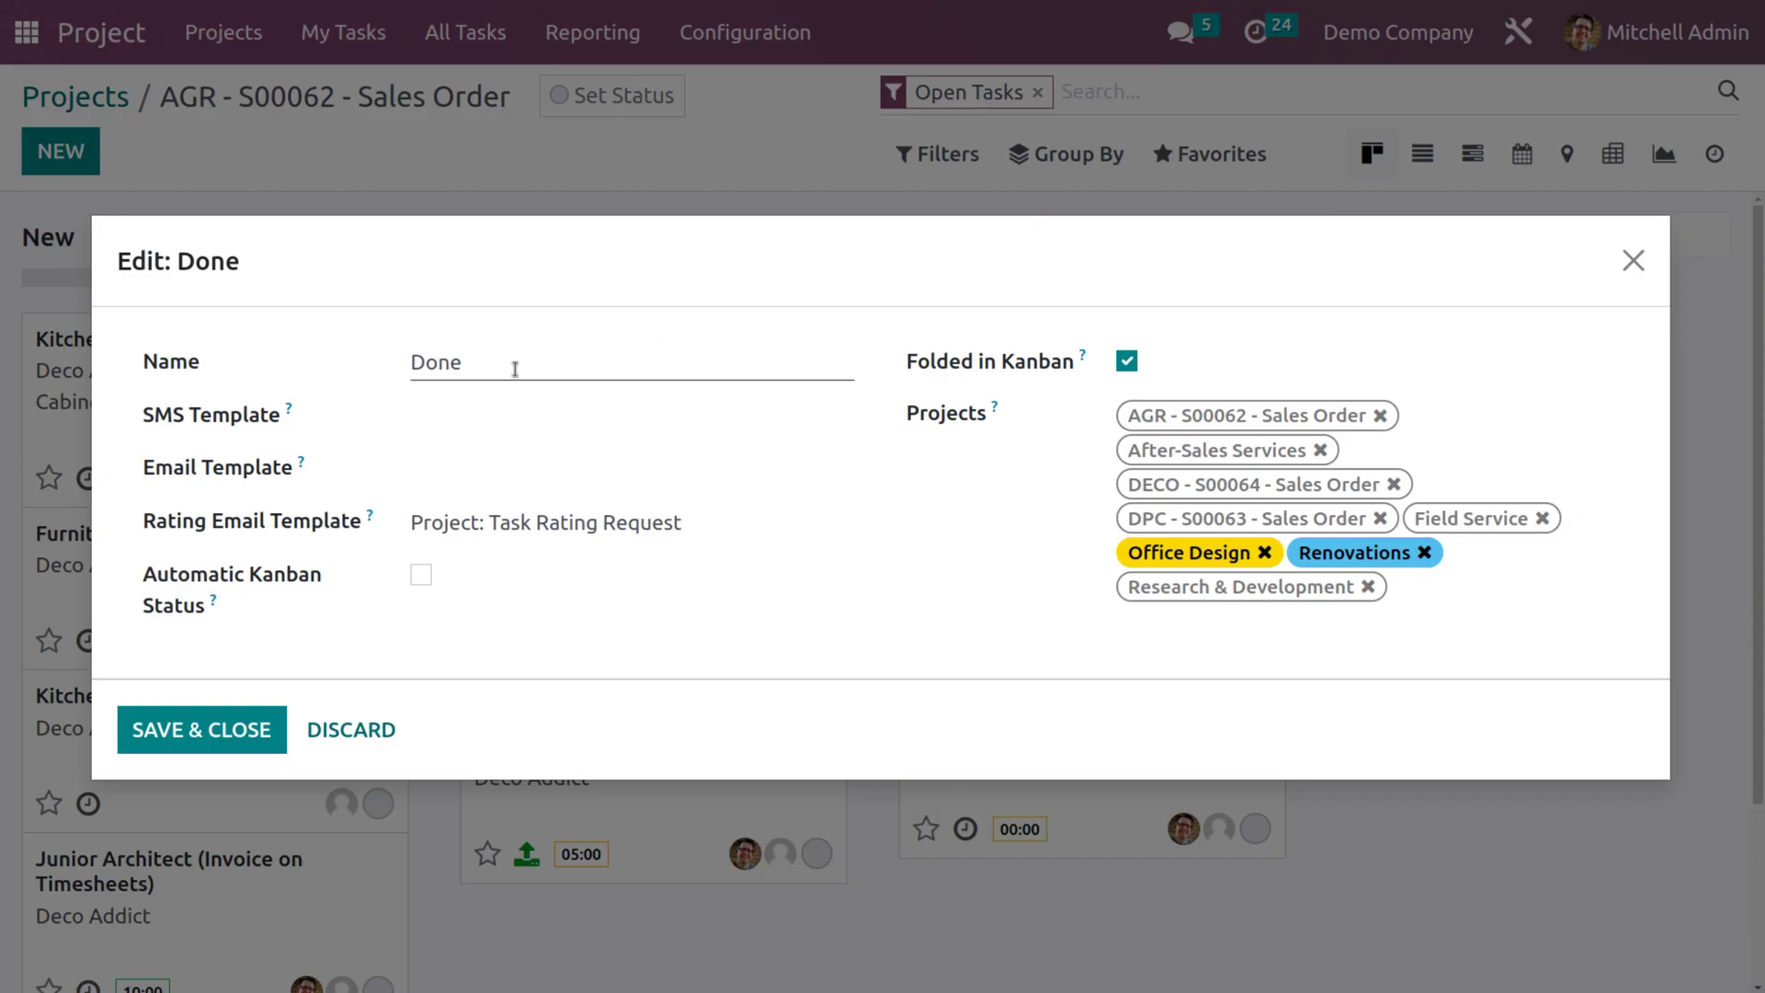
{"action": "left_click", "coordinate": [454, 416]}
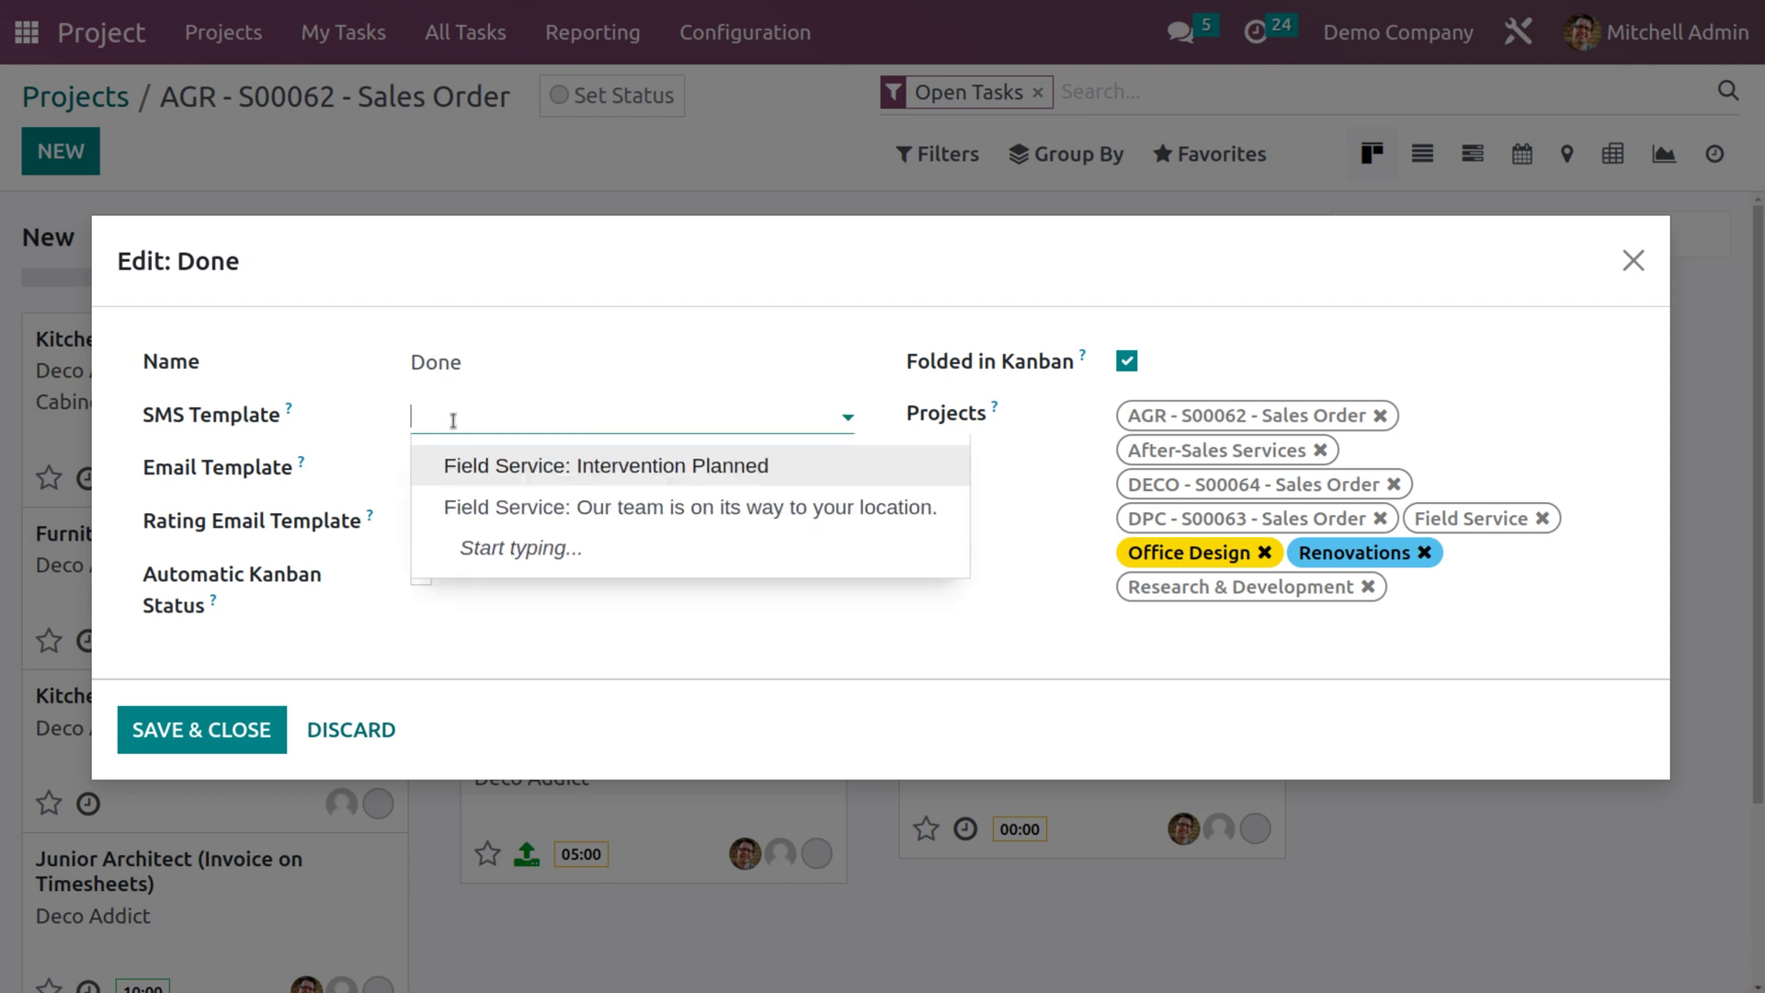
{"action": "left_click", "coordinate": [515, 596]}
{"action": "left_click", "coordinate": [485, 471]}
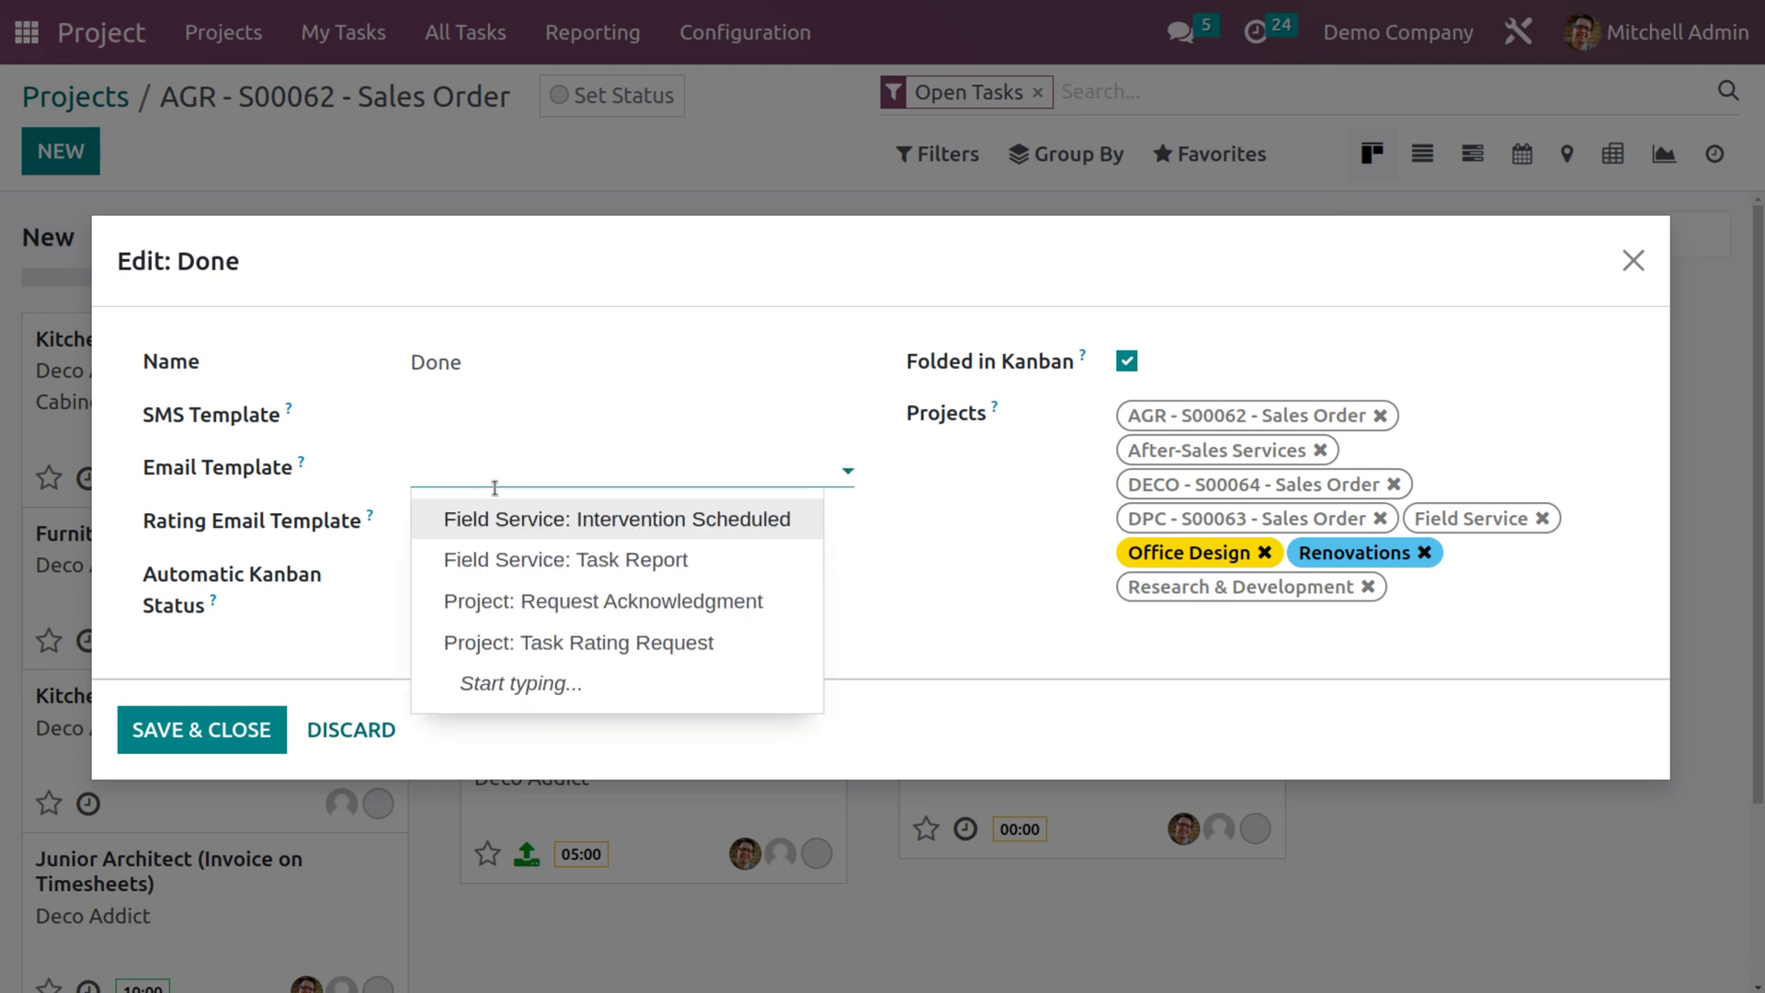
{"action": "left_click", "coordinate": [585, 646]}
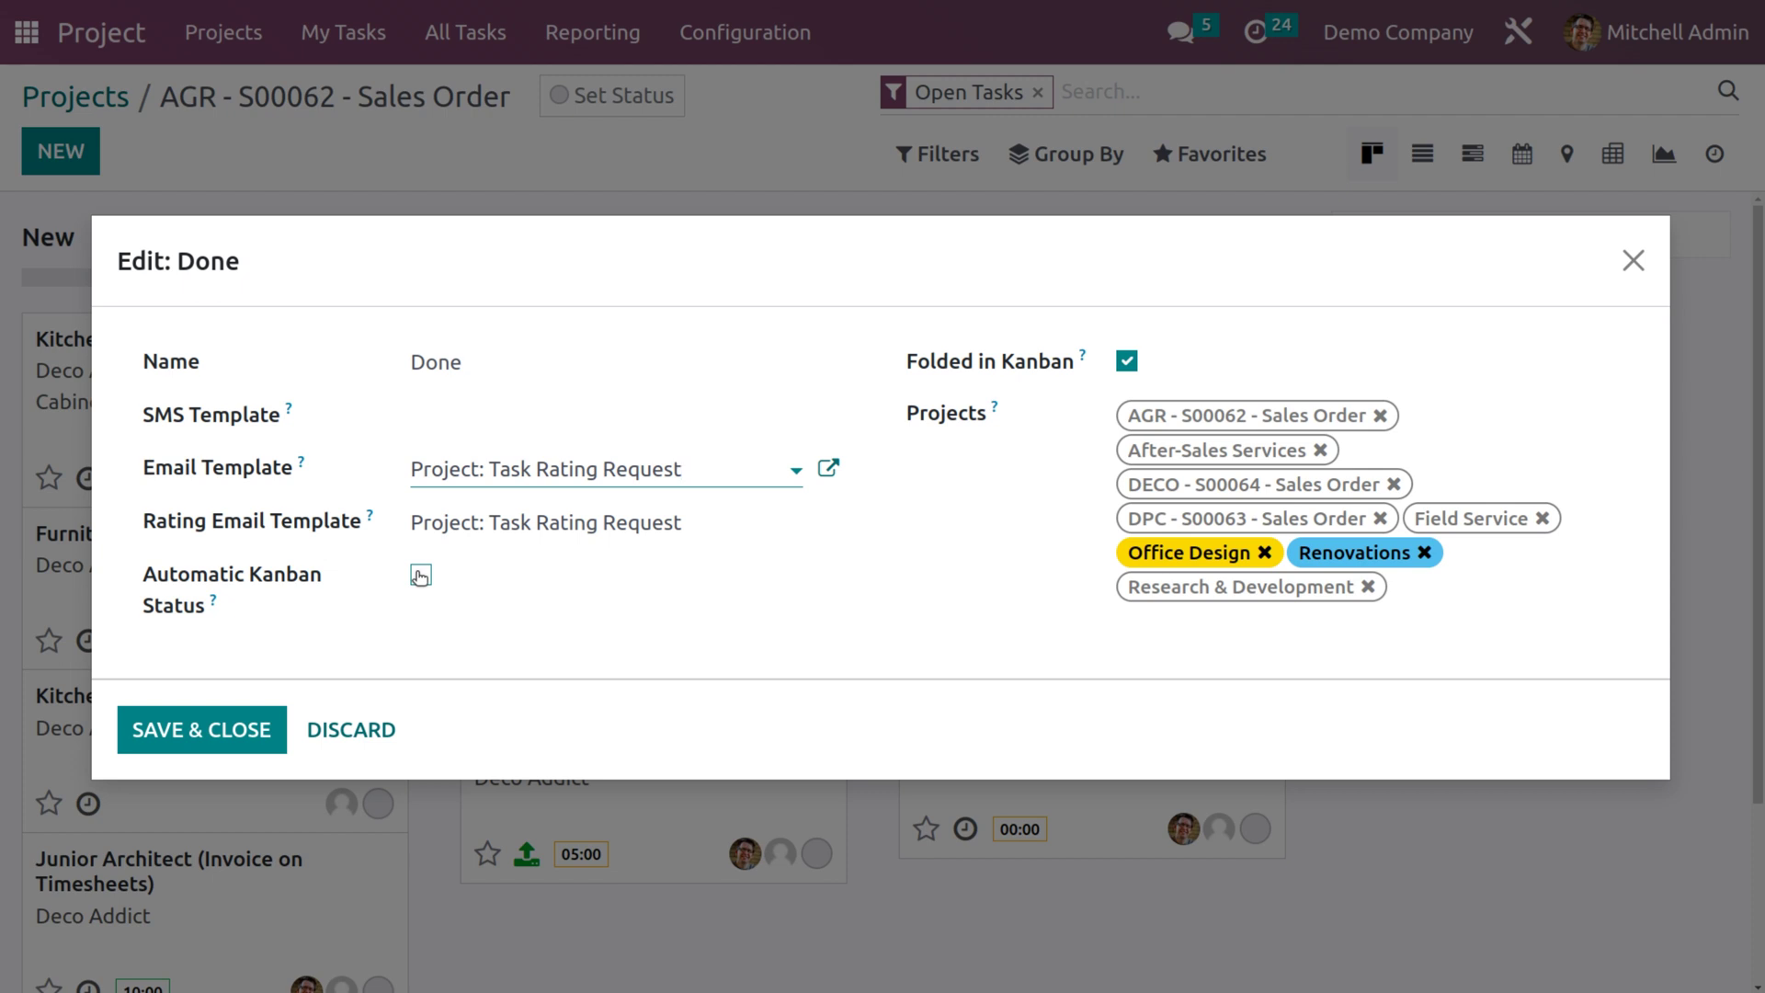
{"action": "left_click", "coordinate": [420, 576]}
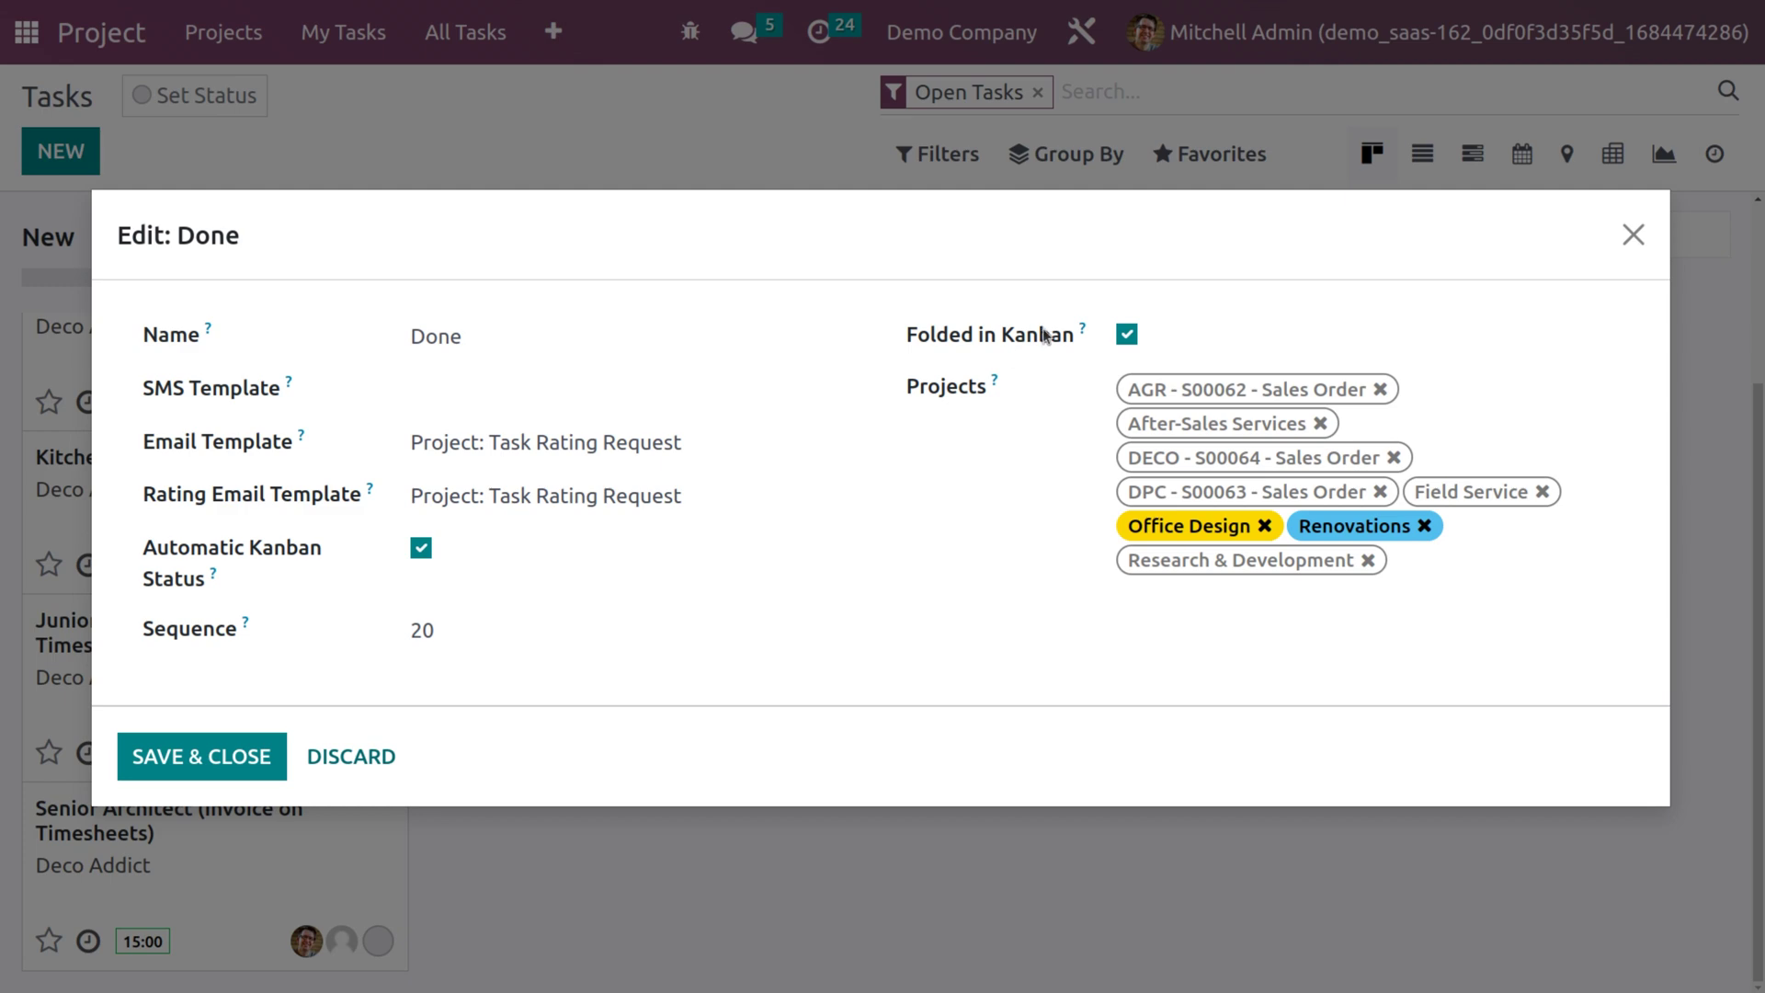
{"action": "left_click", "coordinate": [1127, 333]}
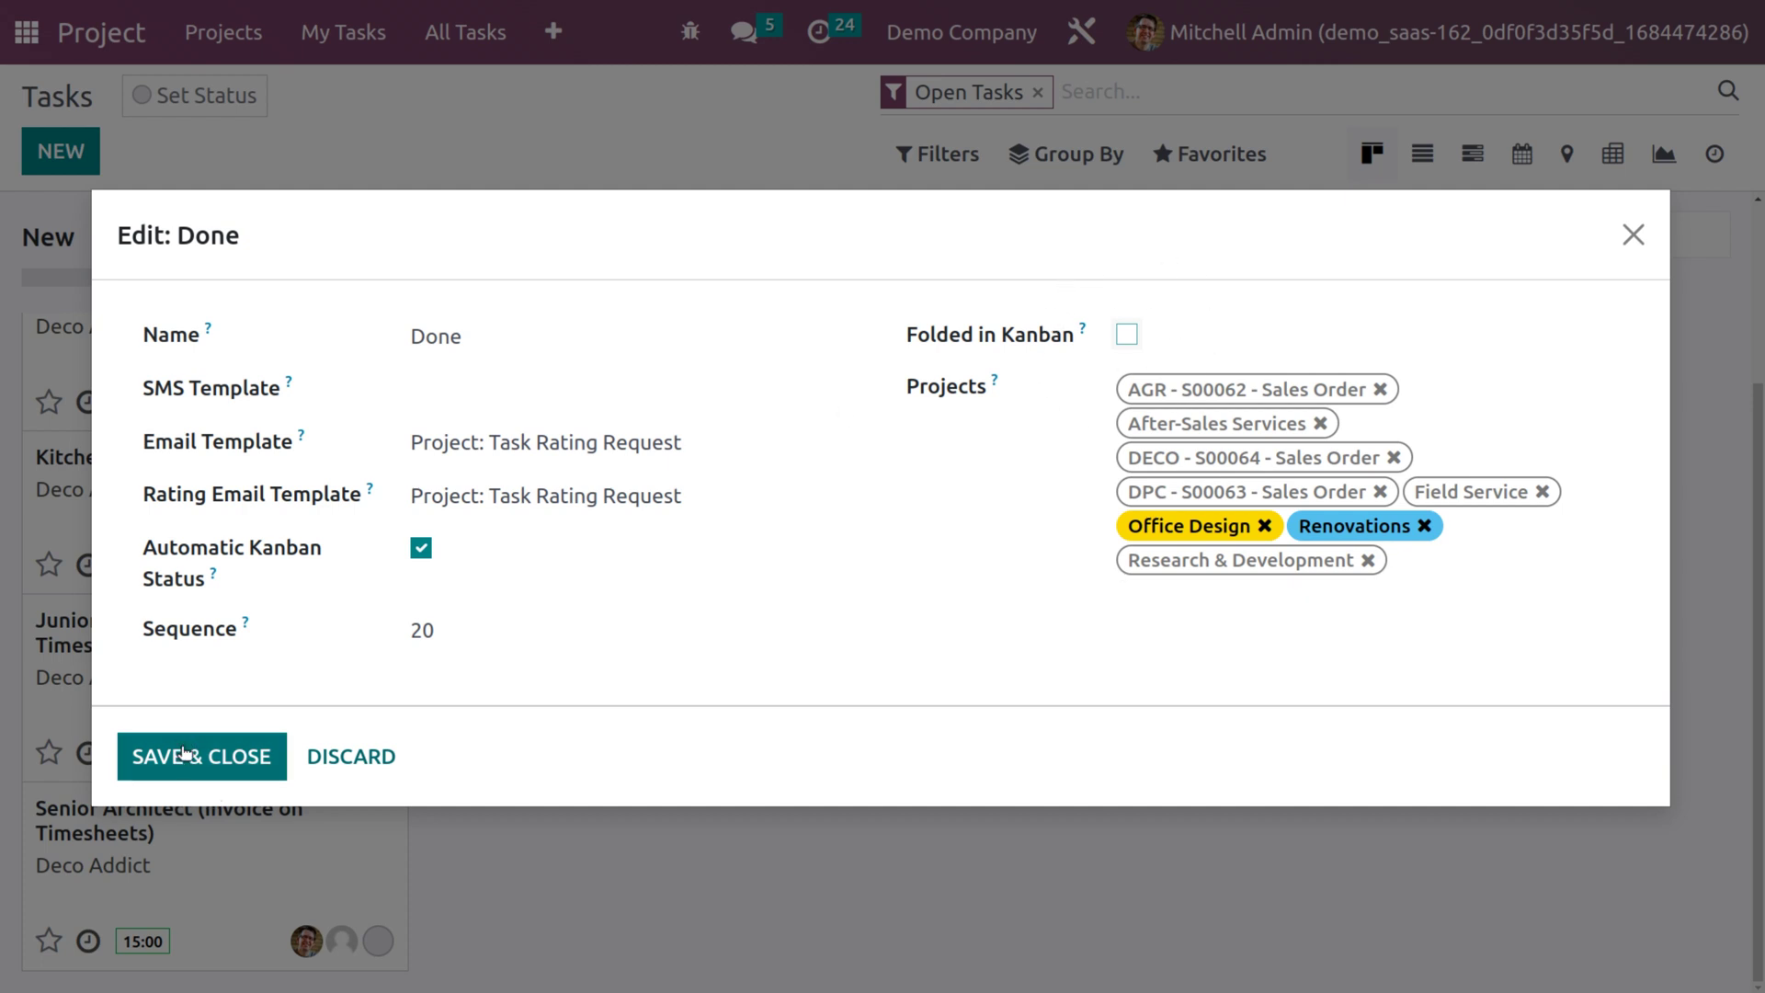
{"action": "left_click", "coordinate": [184, 754]}
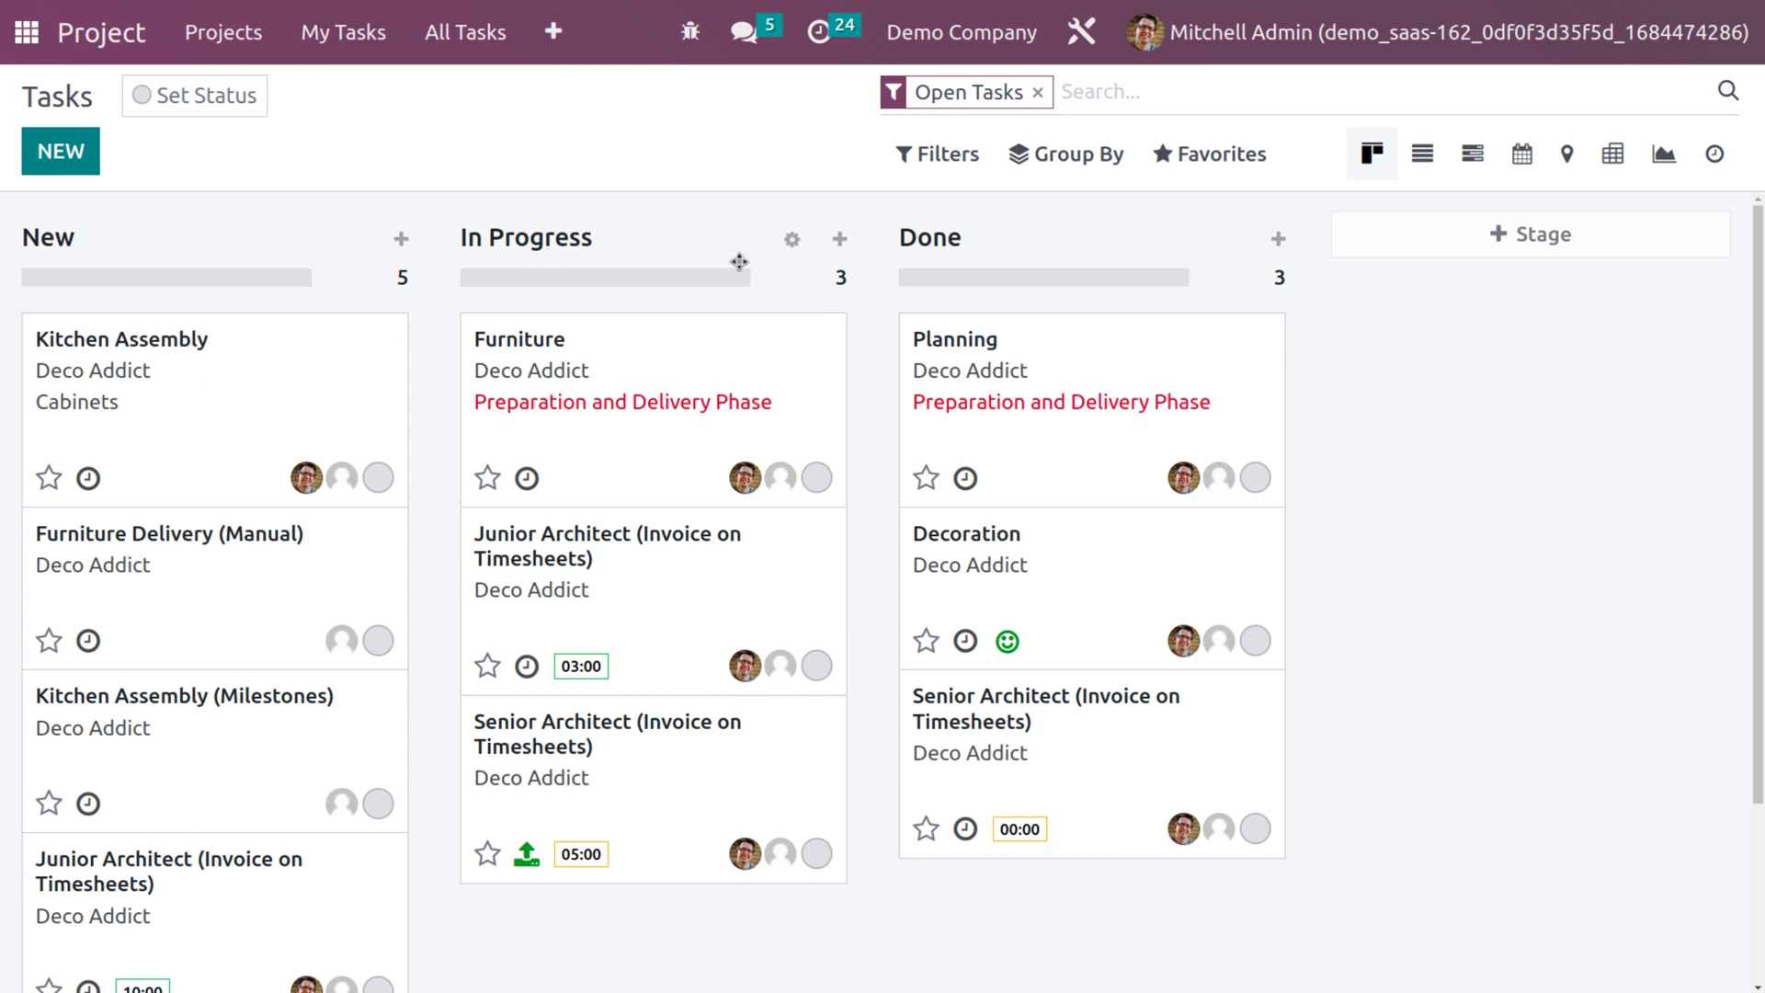
Move the Kitchen Assembly task to the Done stage and return to the task board.
{"action": "left_click", "coordinate": [317, 362]}
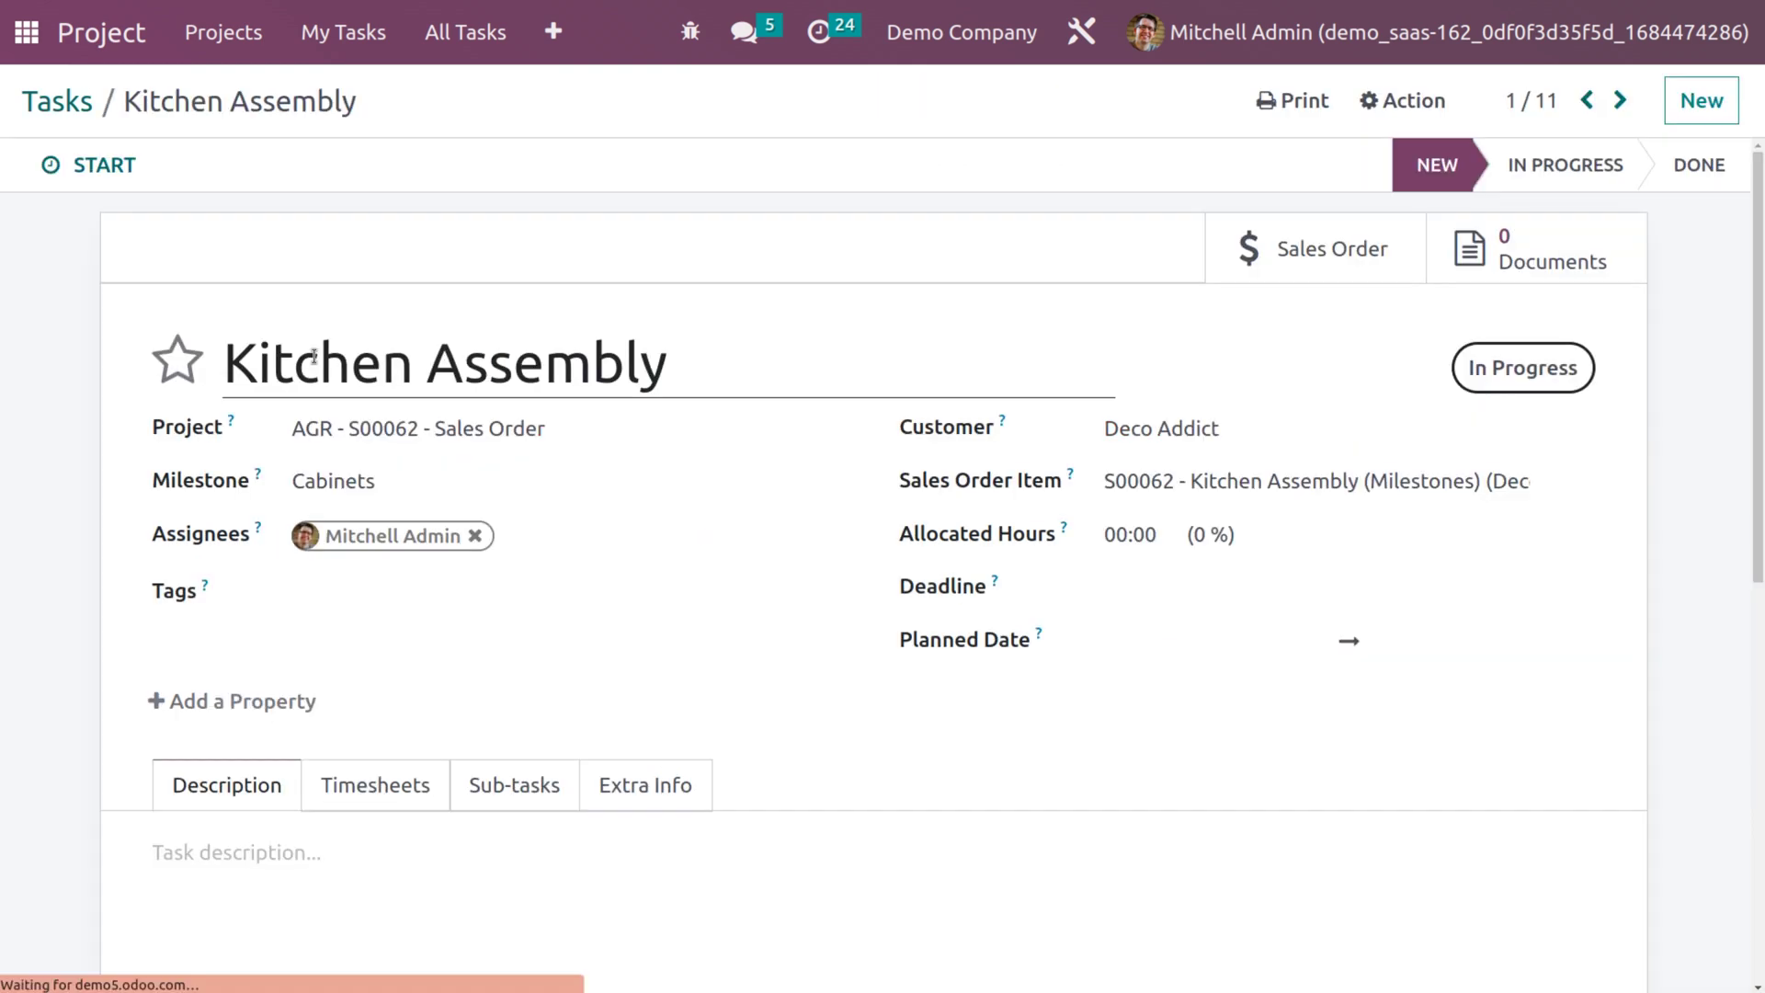
{"action": "left_click", "coordinate": [1712, 180]}
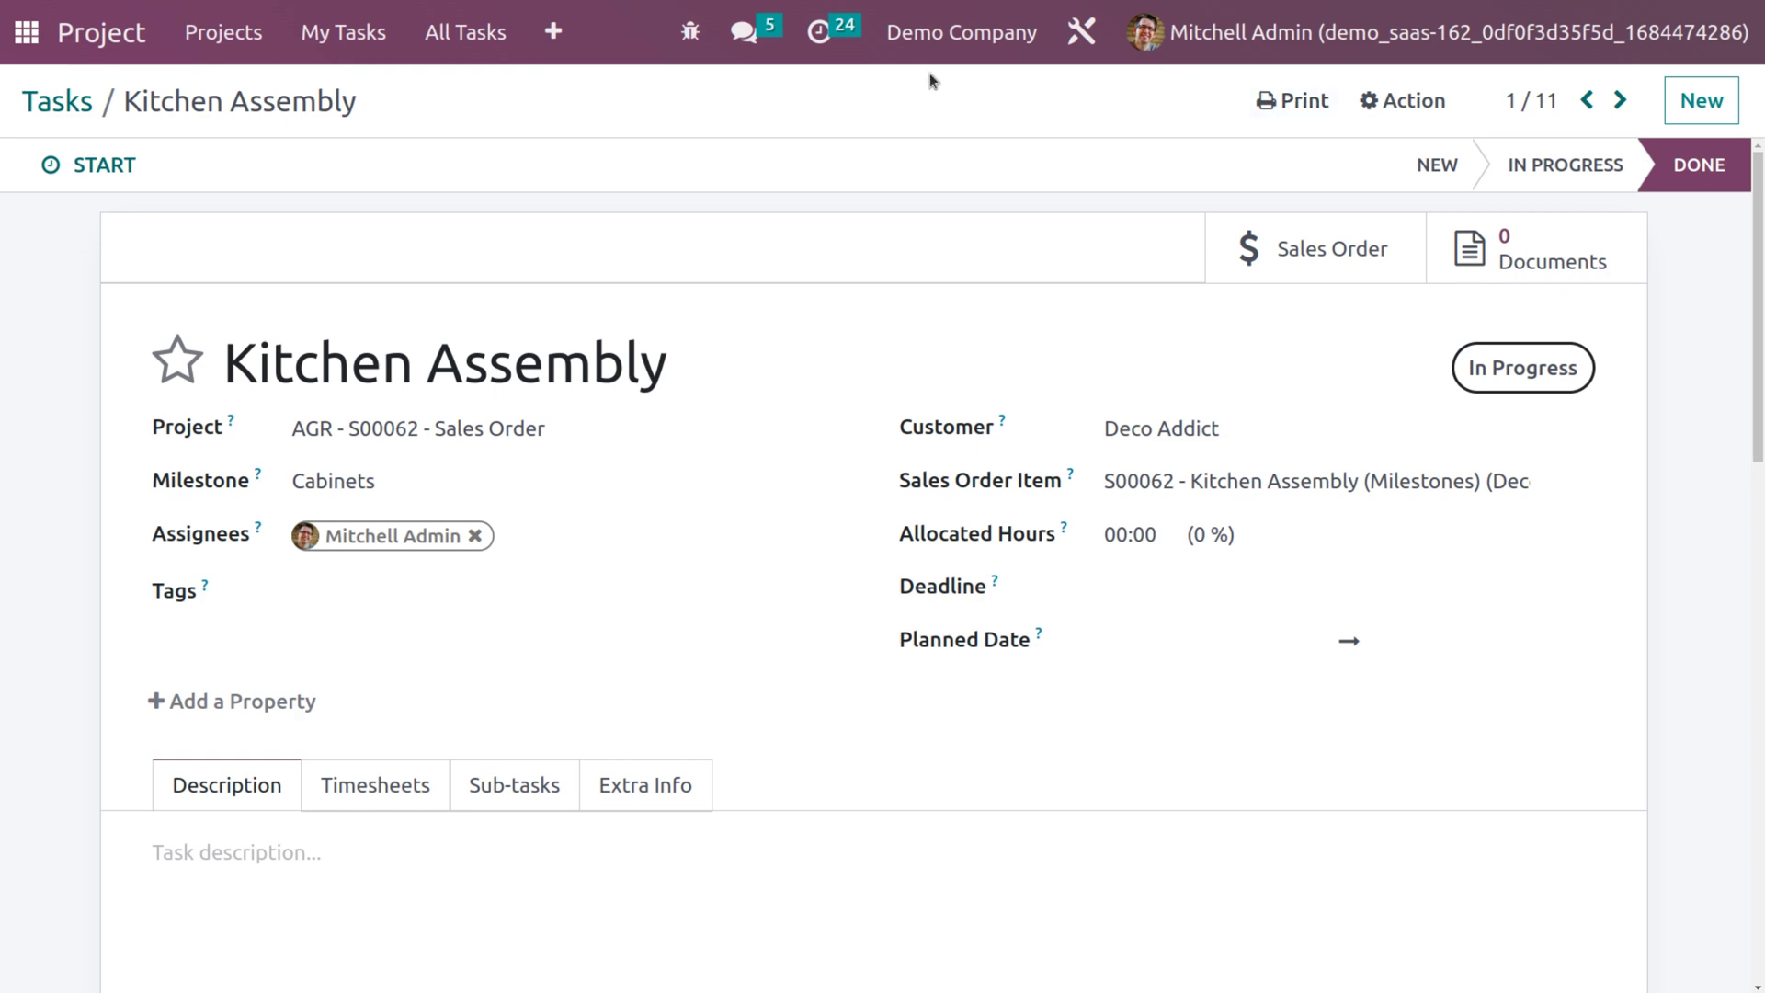
{"action": "left_click", "coordinate": [84, 101]}
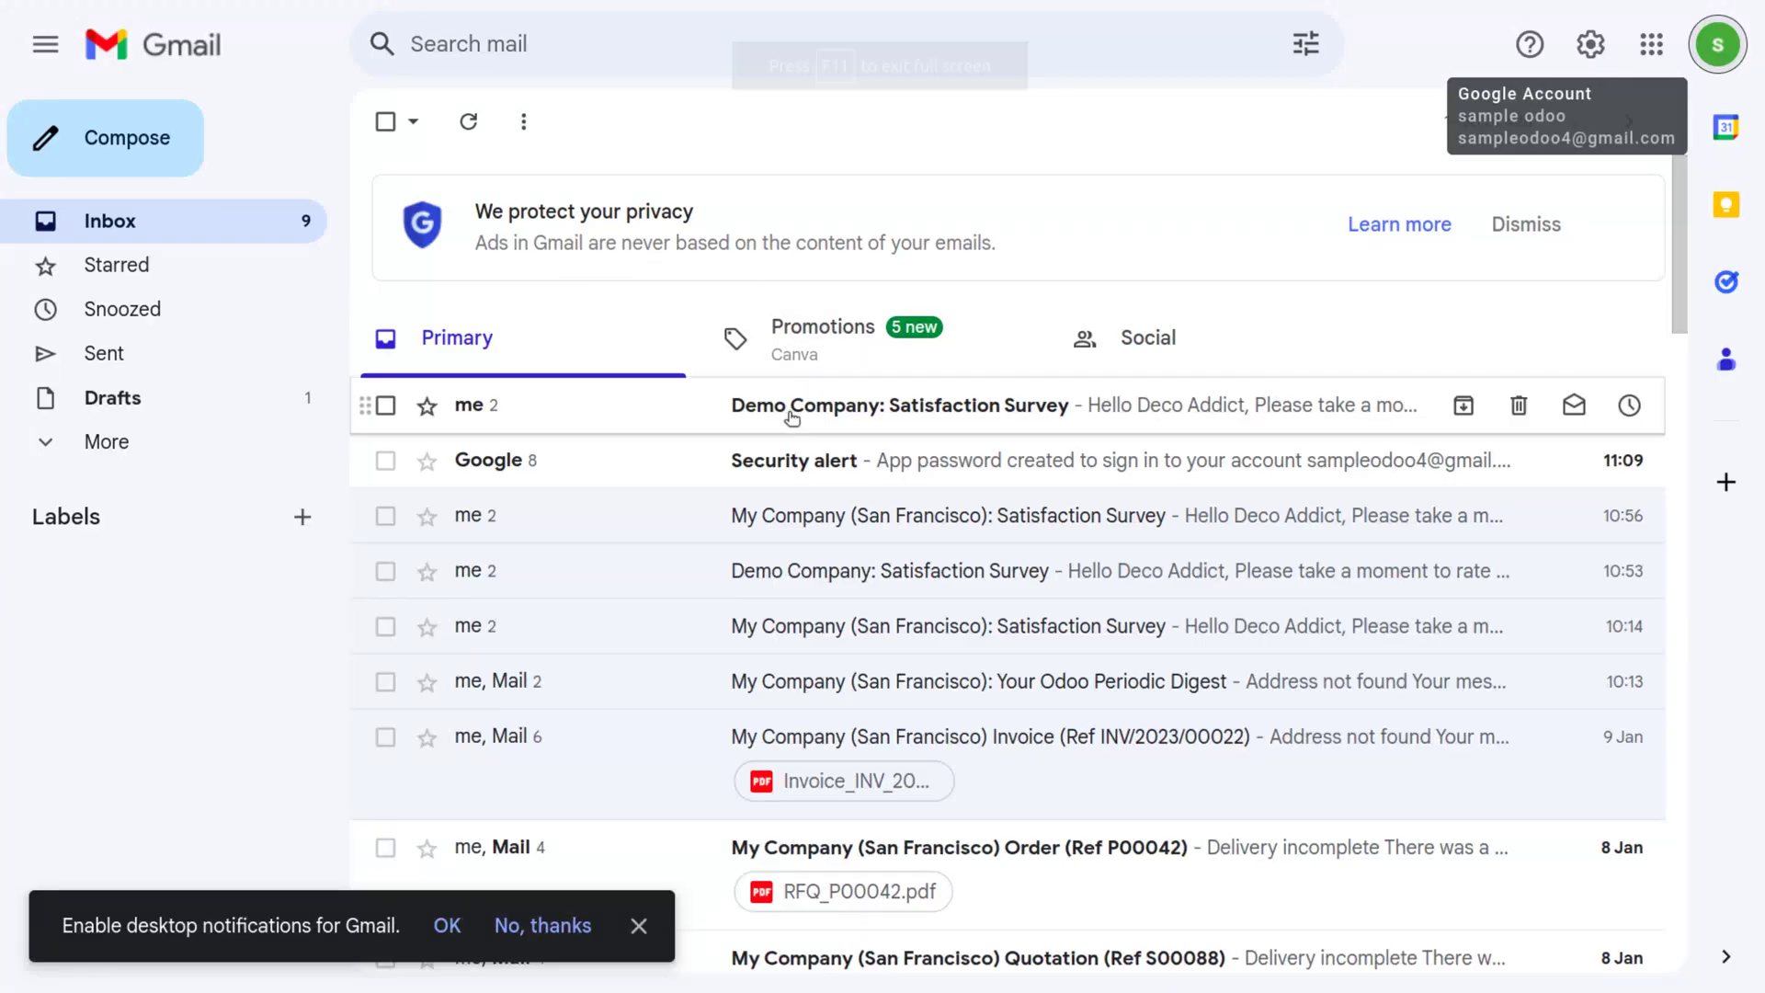
Open the Demo Company: Satisfaction Survey email and rate Kitchen Assembly as Satisfied.
{"action": "left_click", "coordinate": [792, 413]}
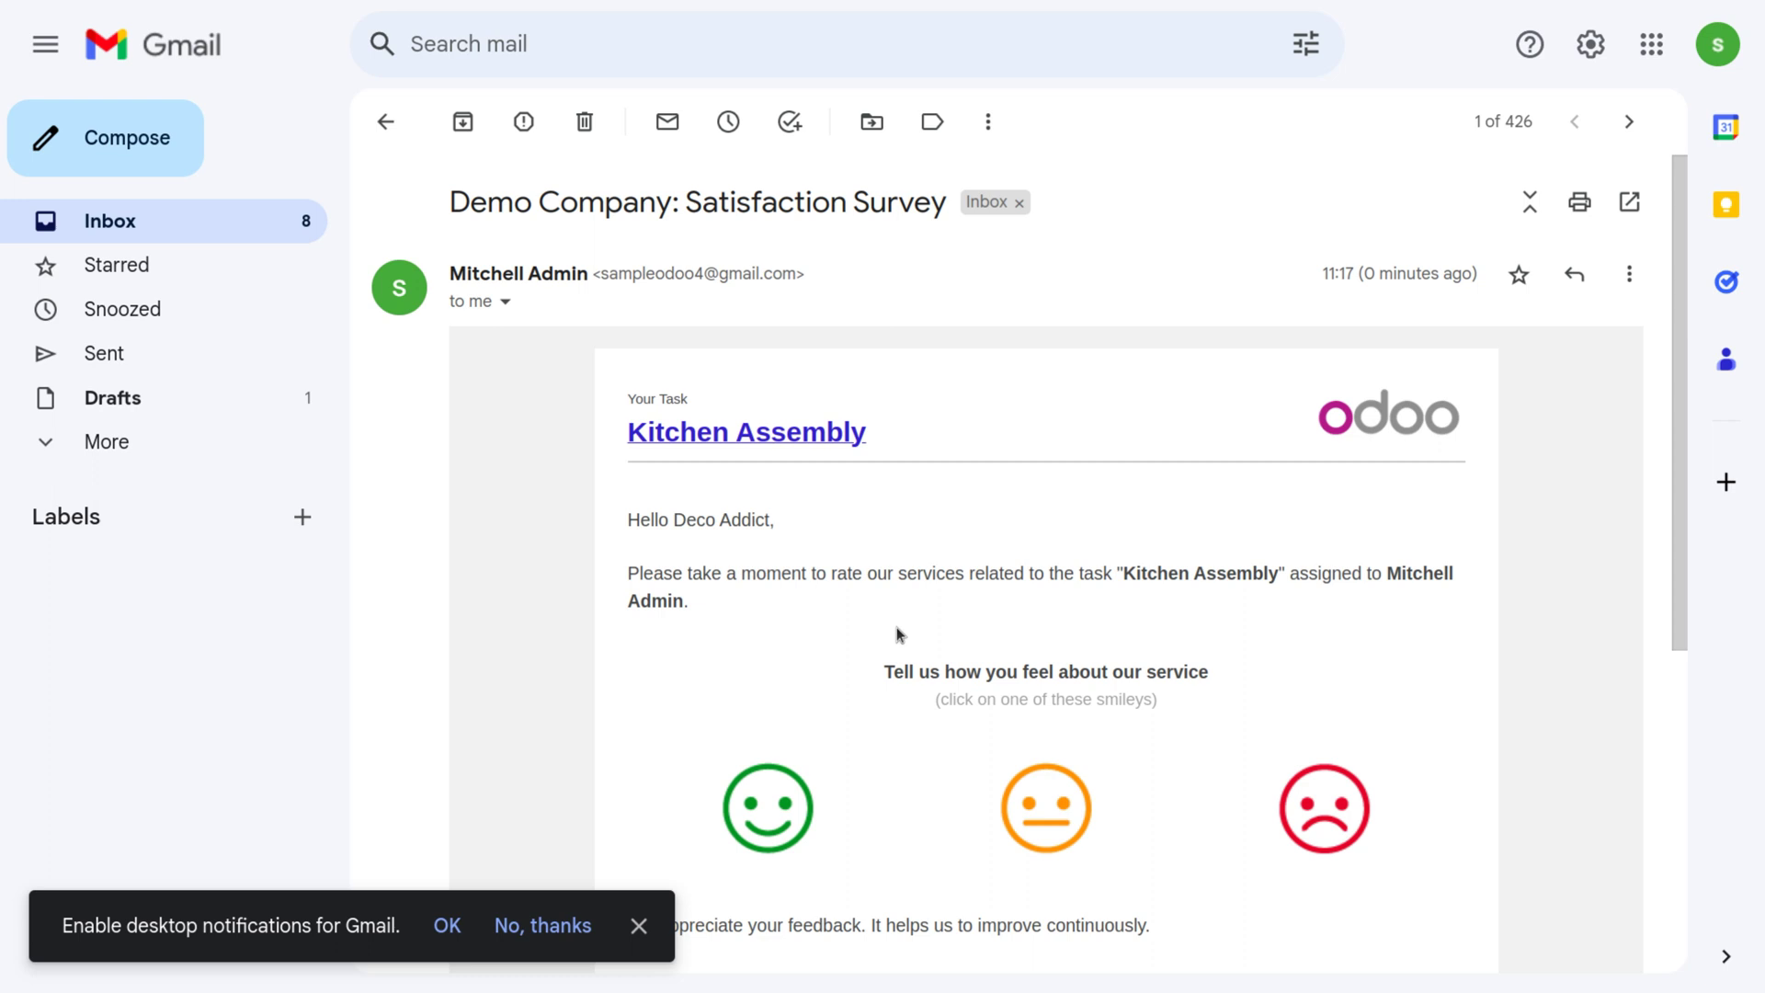
{"action": "scroll", "coordinate": [898, 633], "scroll_direction": "down", "scroll_amount": 1}
{"action": "scroll", "coordinate": [898, 634], "scroll_direction": "down", "scroll_amount": 1}
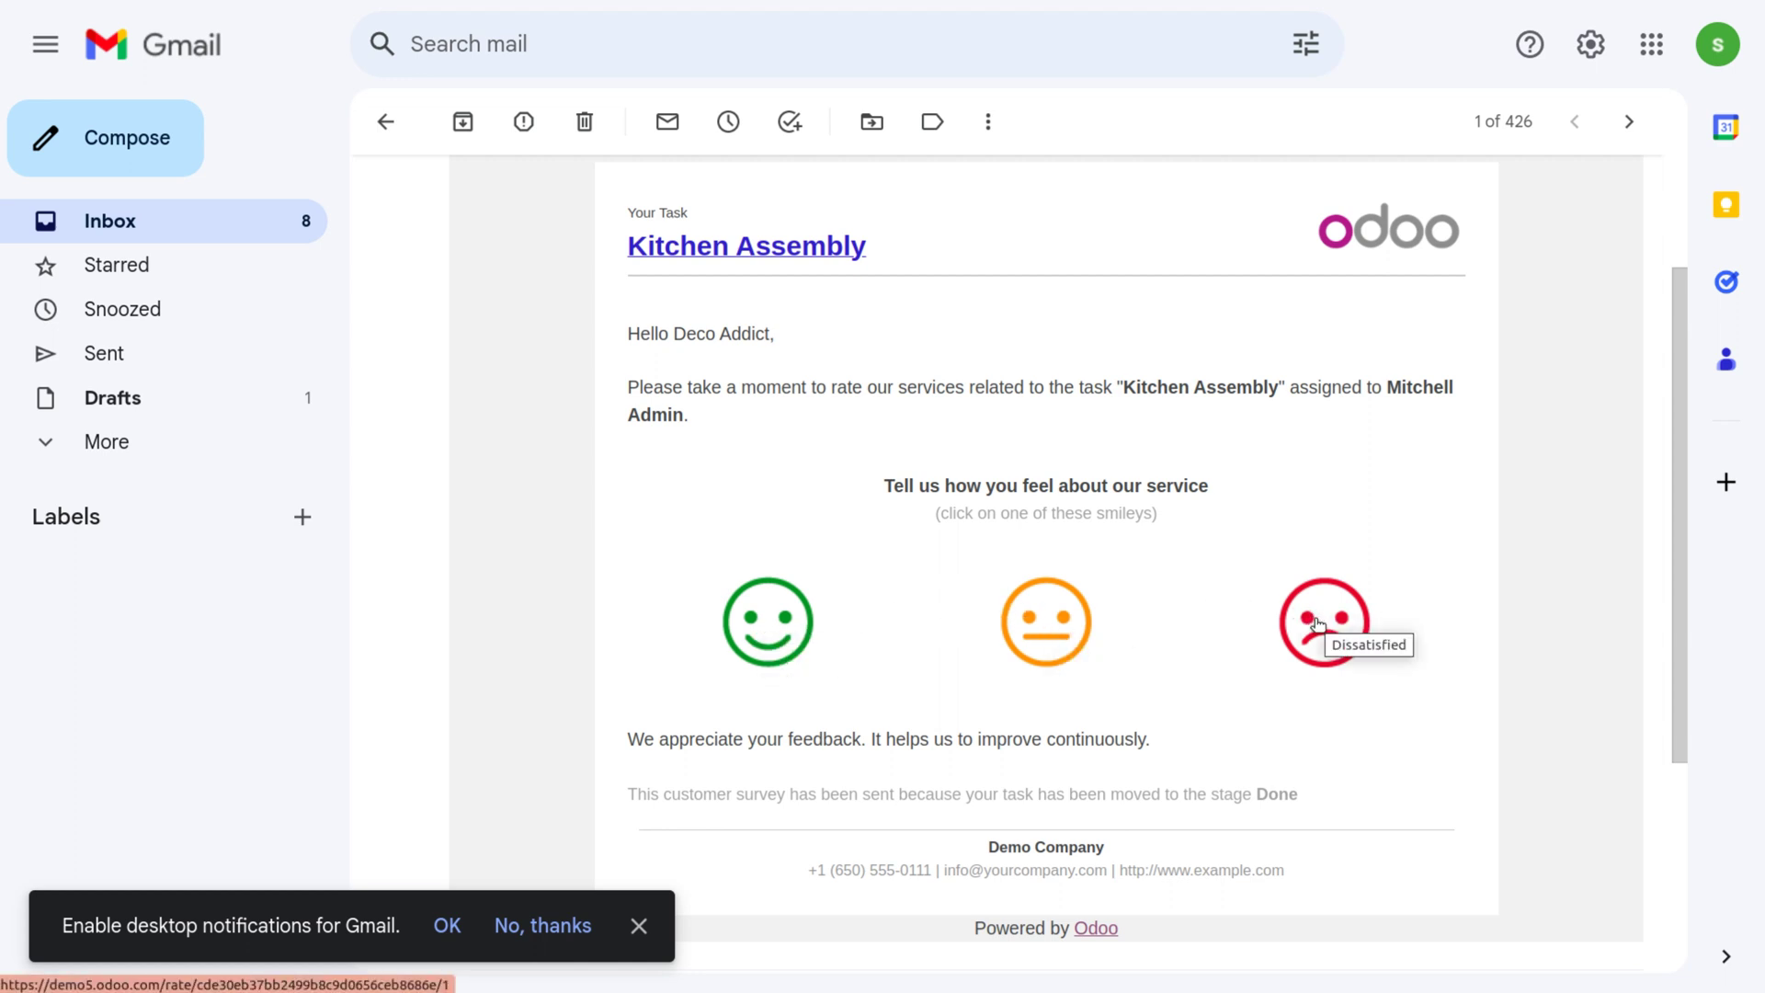
{"action": "left_click", "coordinate": [762, 625]}
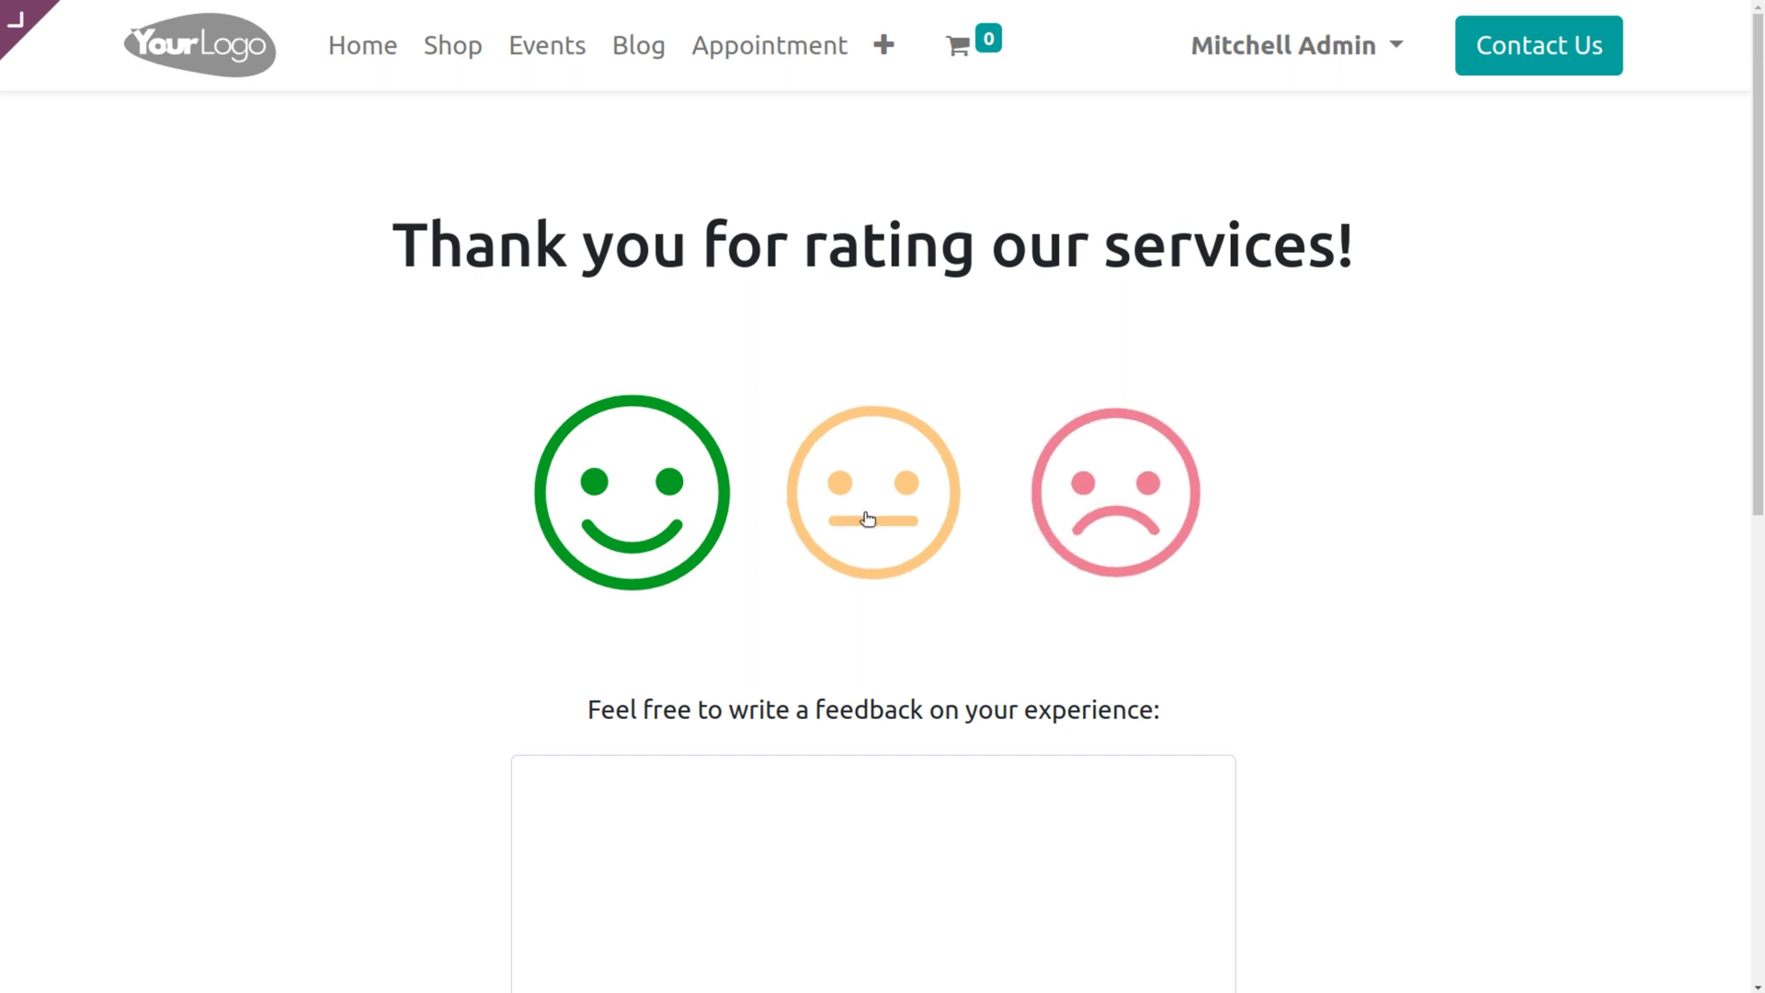
Send the feedback 'satisfied with the service....good job' and return to the Odoo apps menu.
{"action": "scroll", "coordinate": [724, 801], "scroll_direction": "down", "scroll_amount": 3}
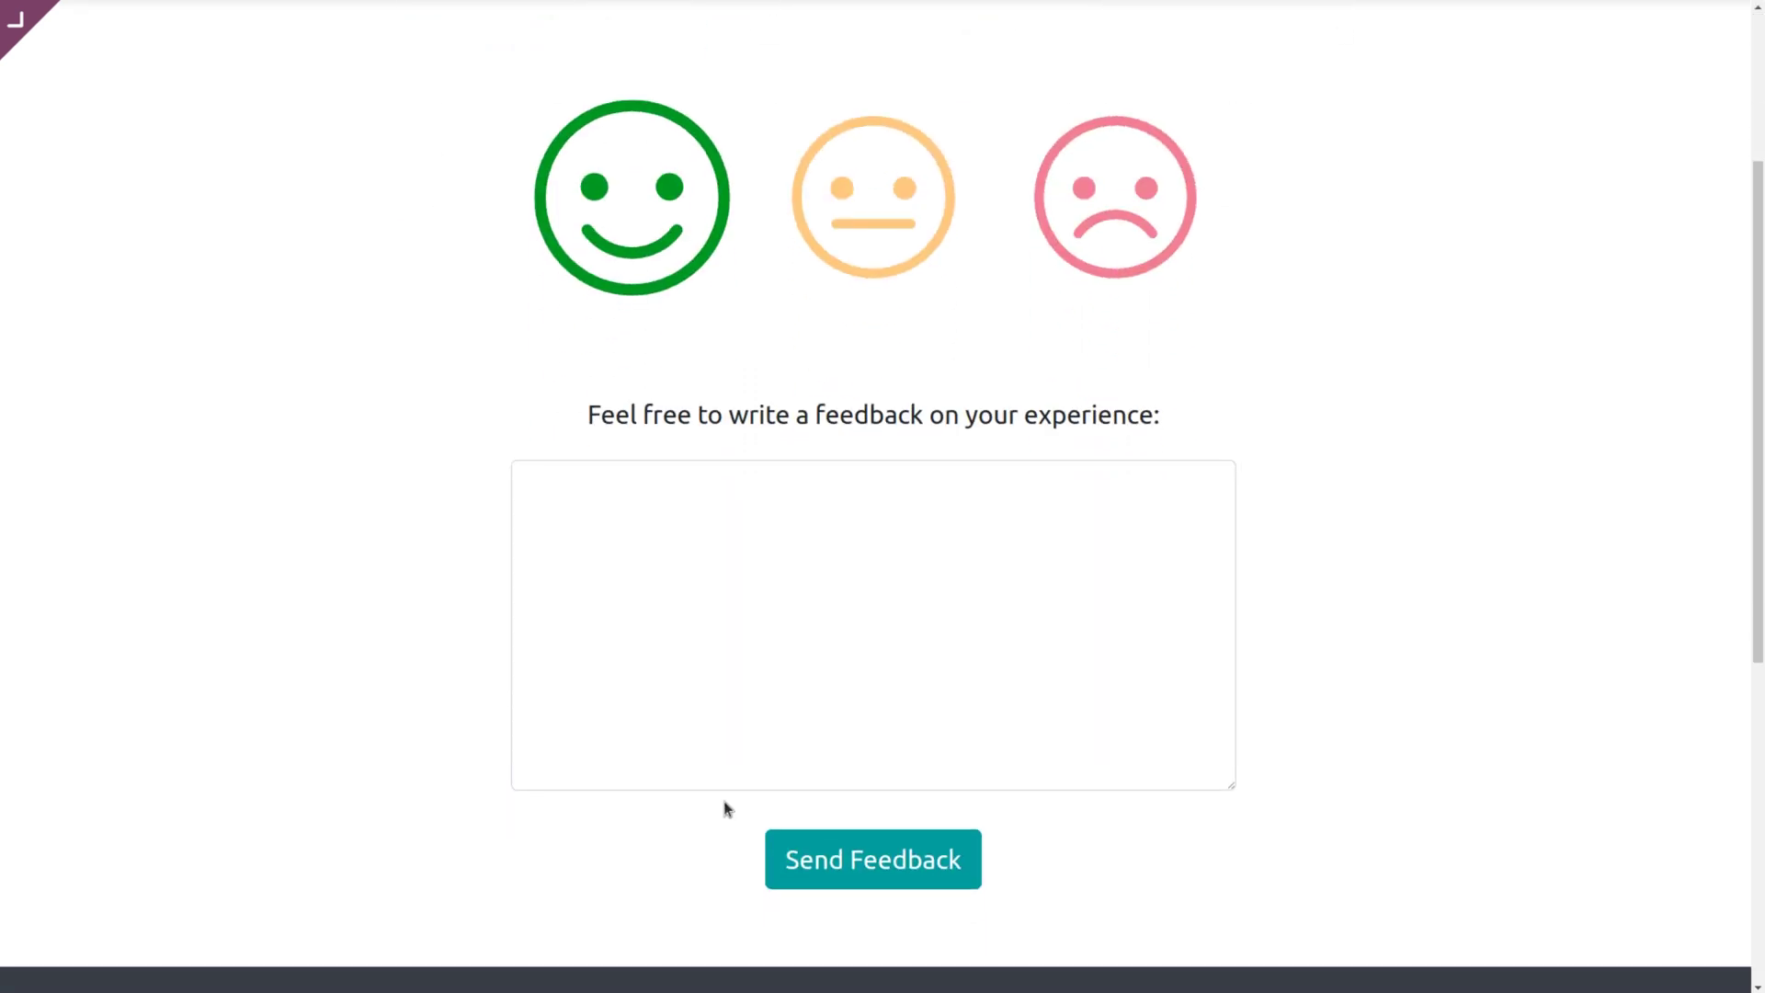
{"action": "left_click", "coordinate": [649, 500]}
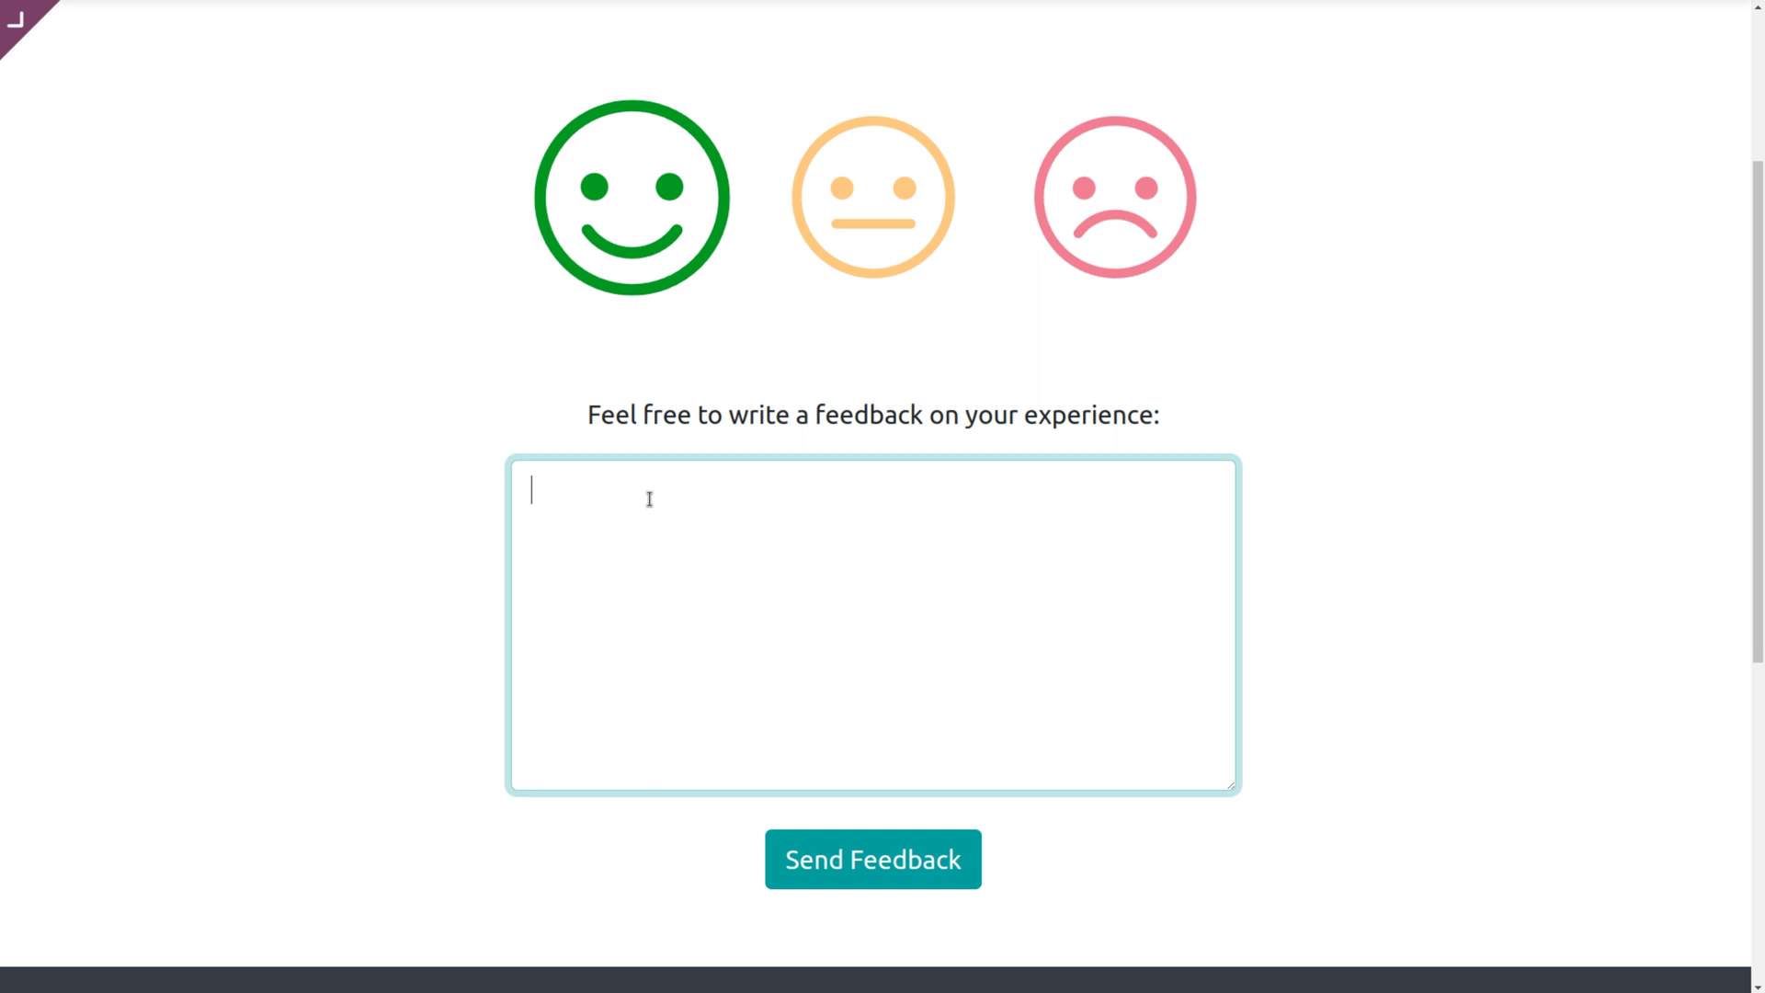
{"action": "type", "text": "satisfied with th"}
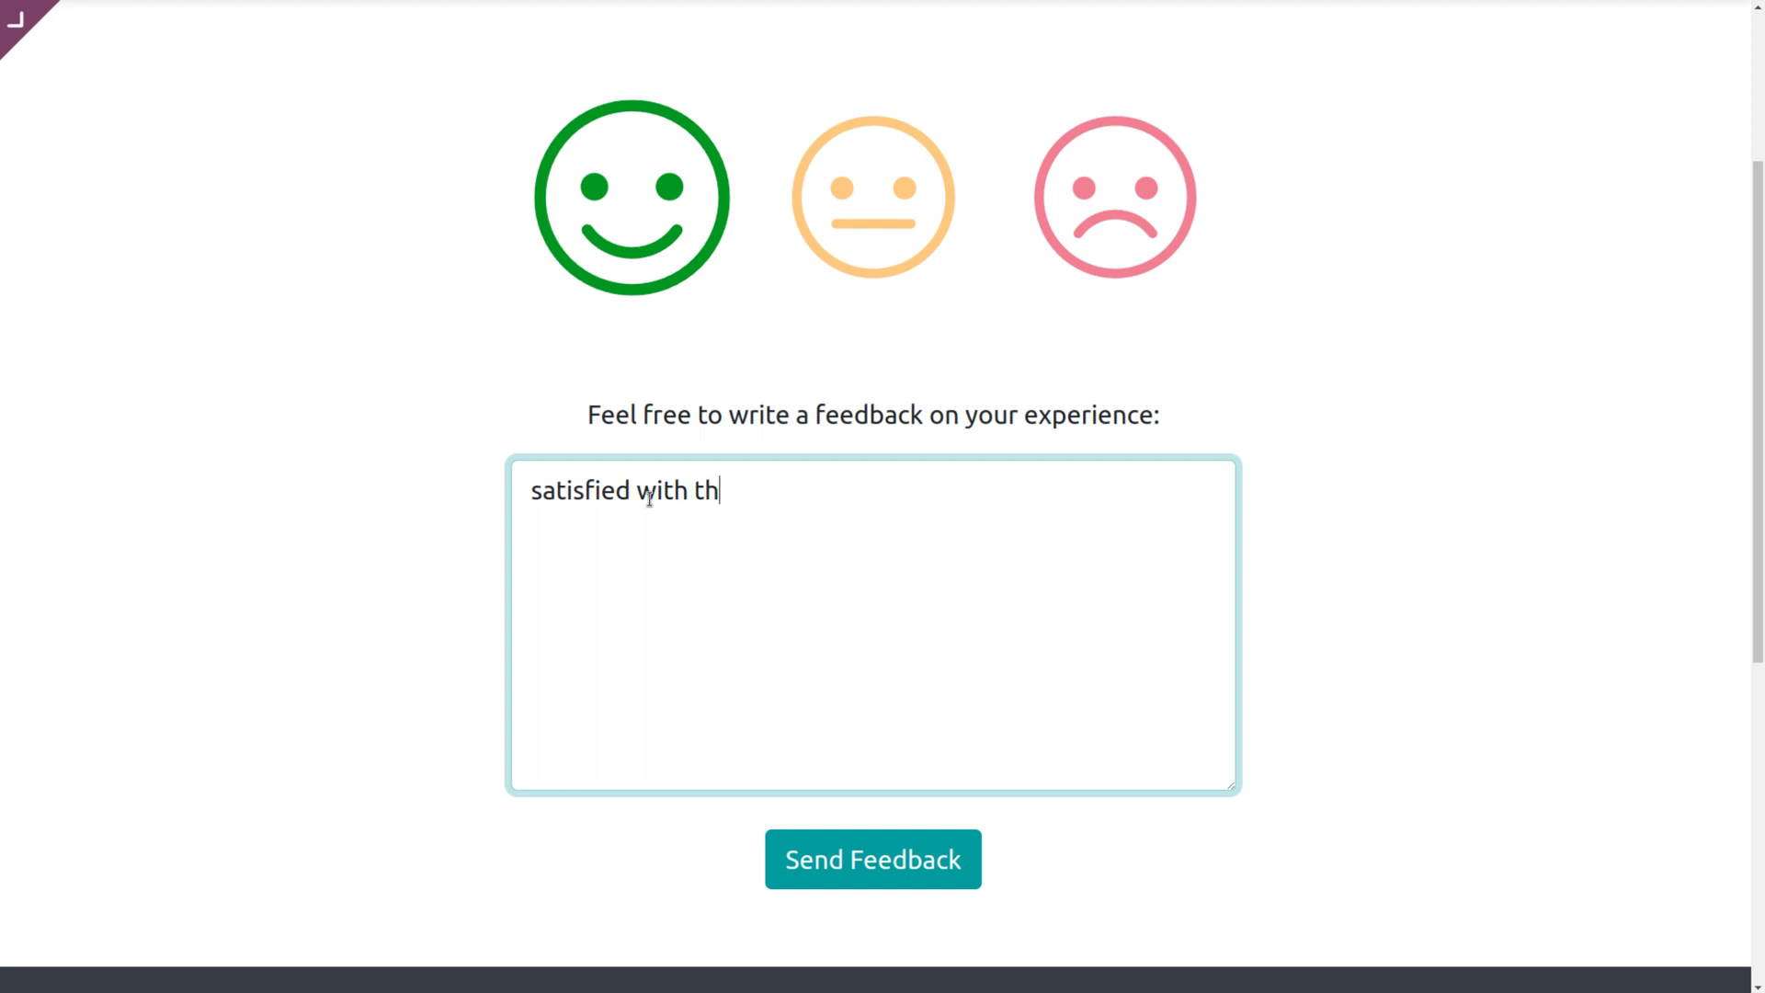
{"action": "type", "text": "e service....good job"}
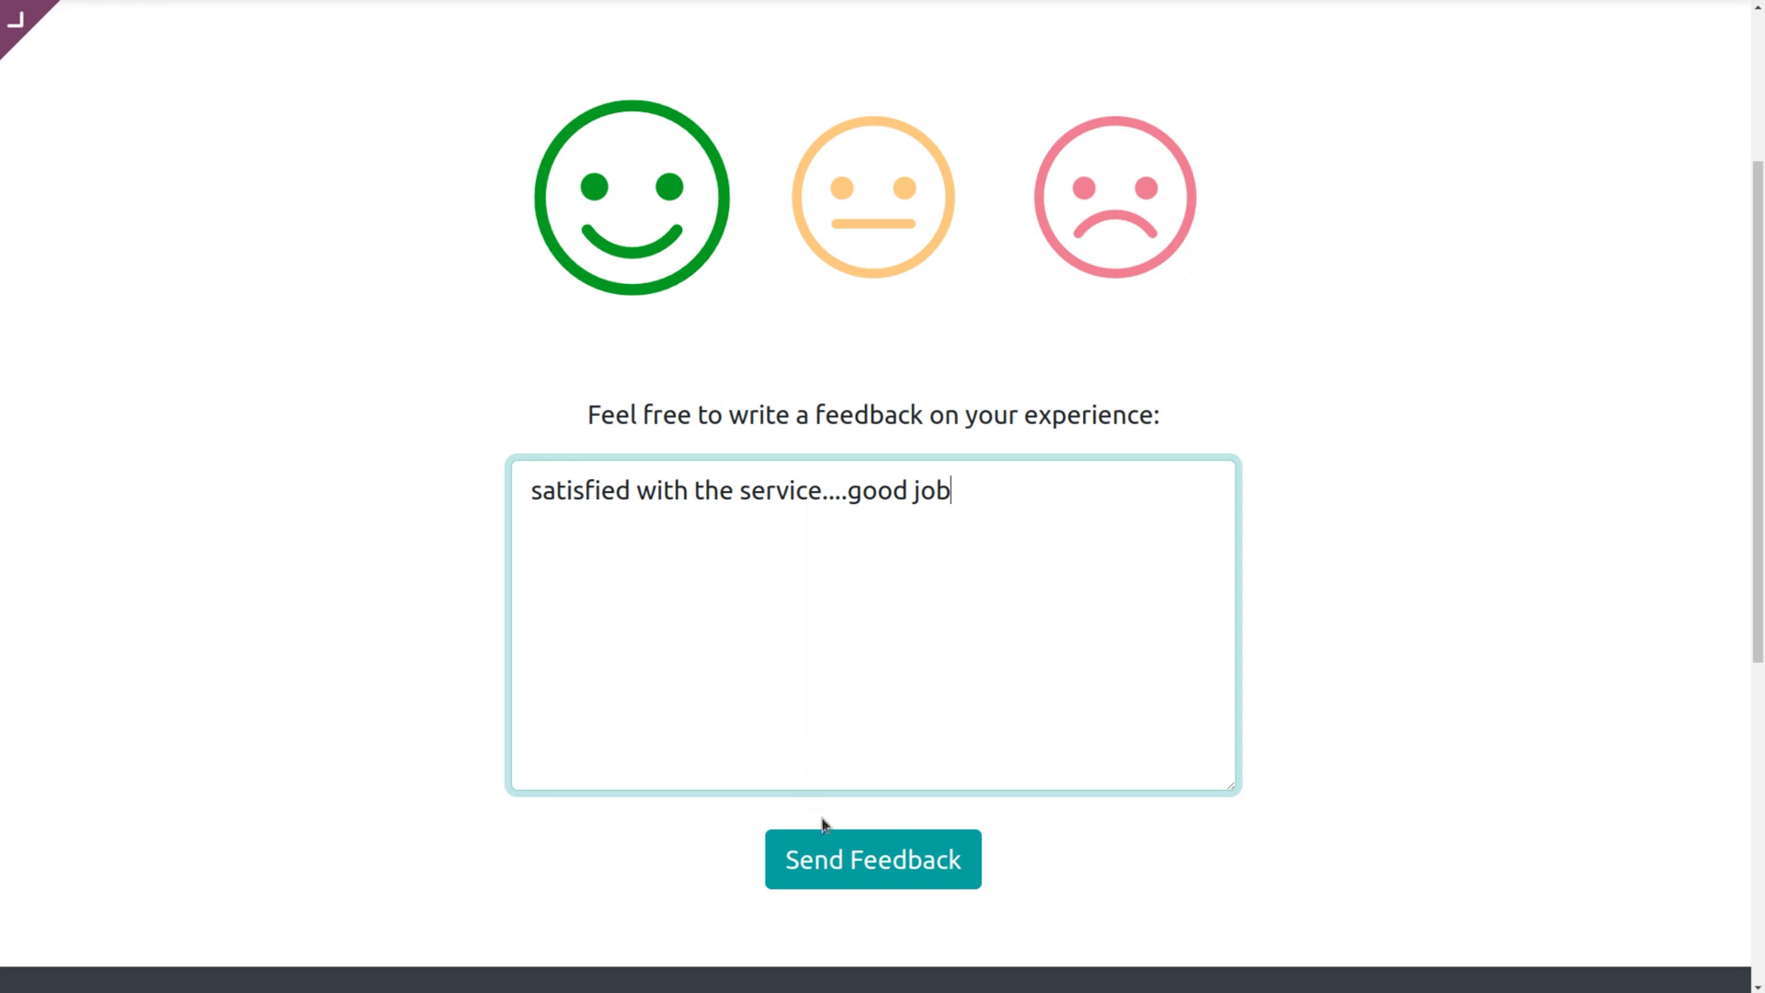
{"action": "left_click", "coordinate": [852, 856]}
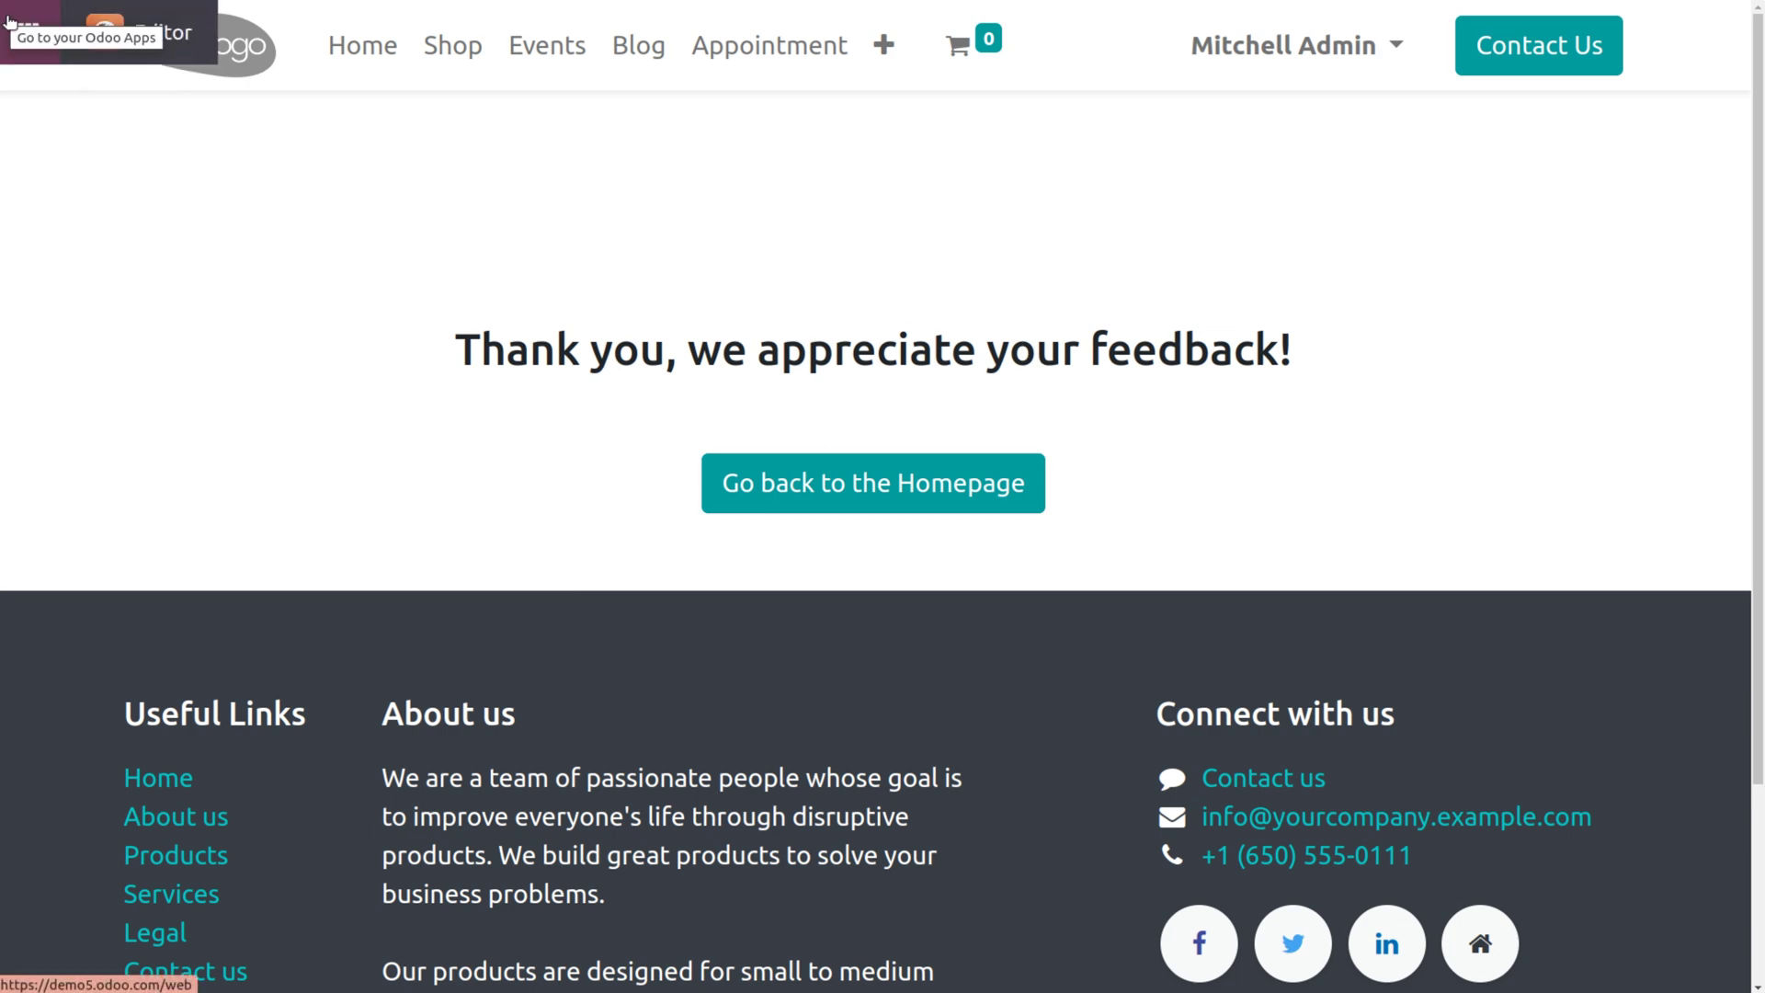
{"action": "left_click", "coordinate": [11, 22]}
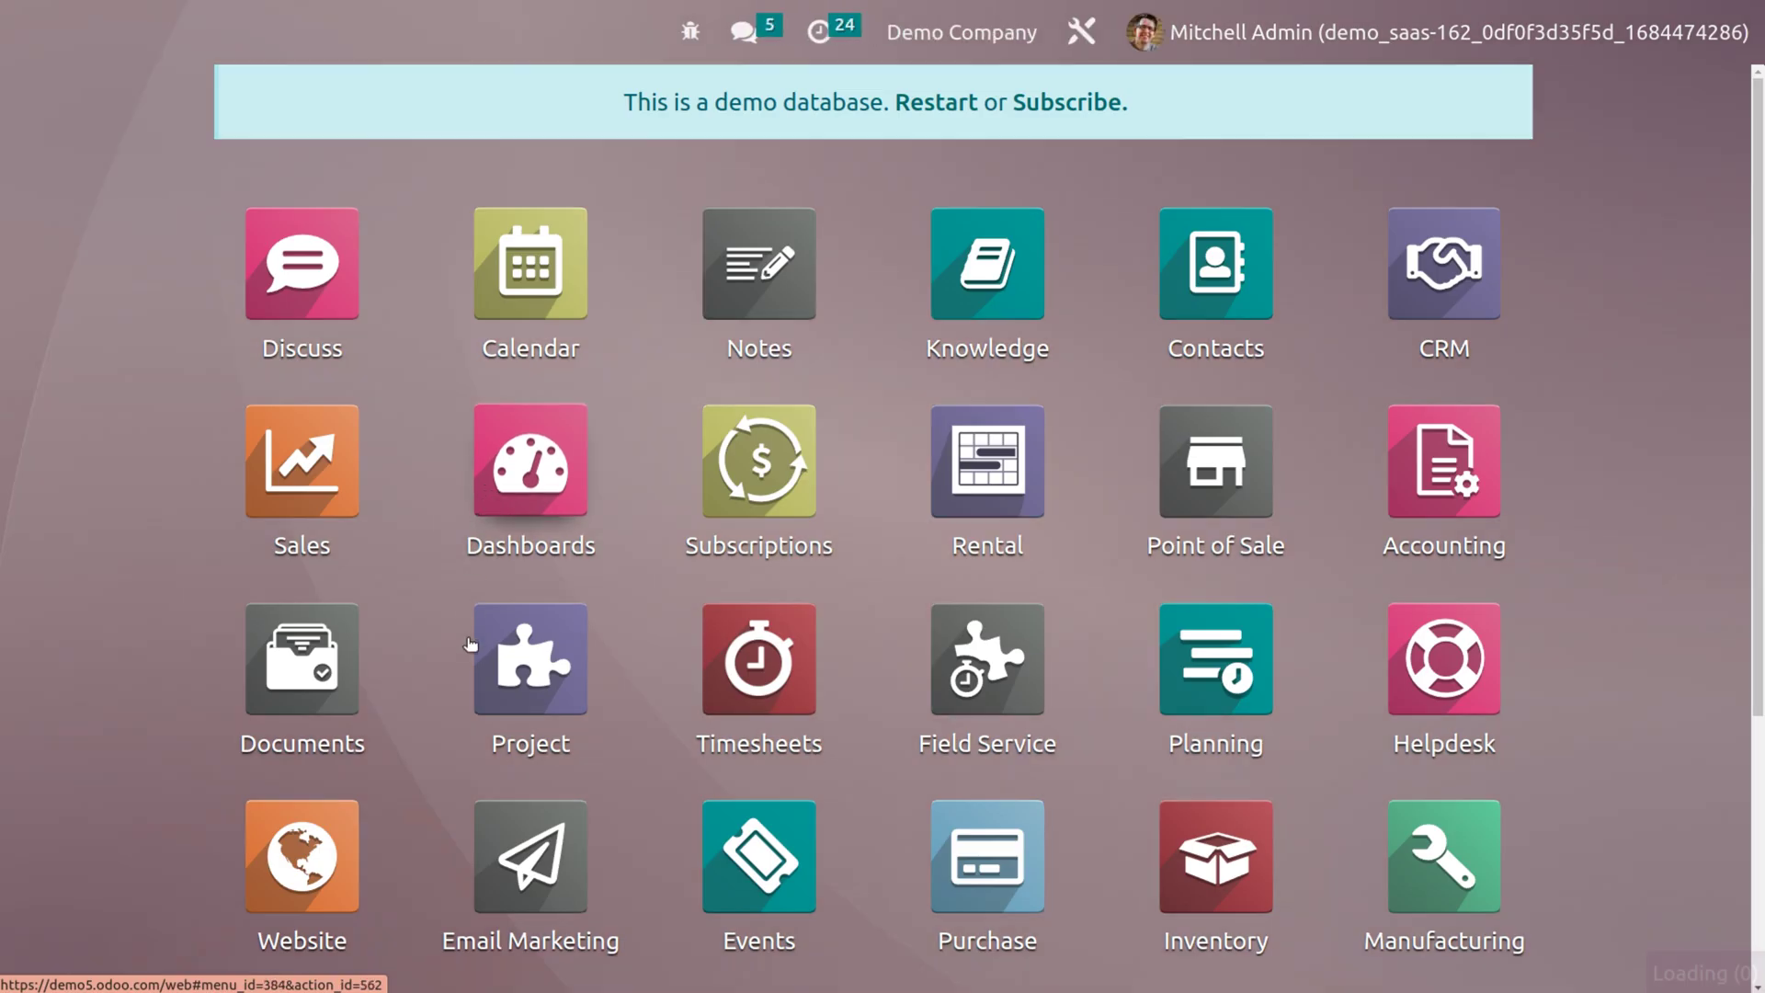
Open the AGR - S00062 - Sales Order tasks and check Kitchen Assembly's Satisfied rating in Done.
{"action": "left_click", "coordinate": [554, 669]}
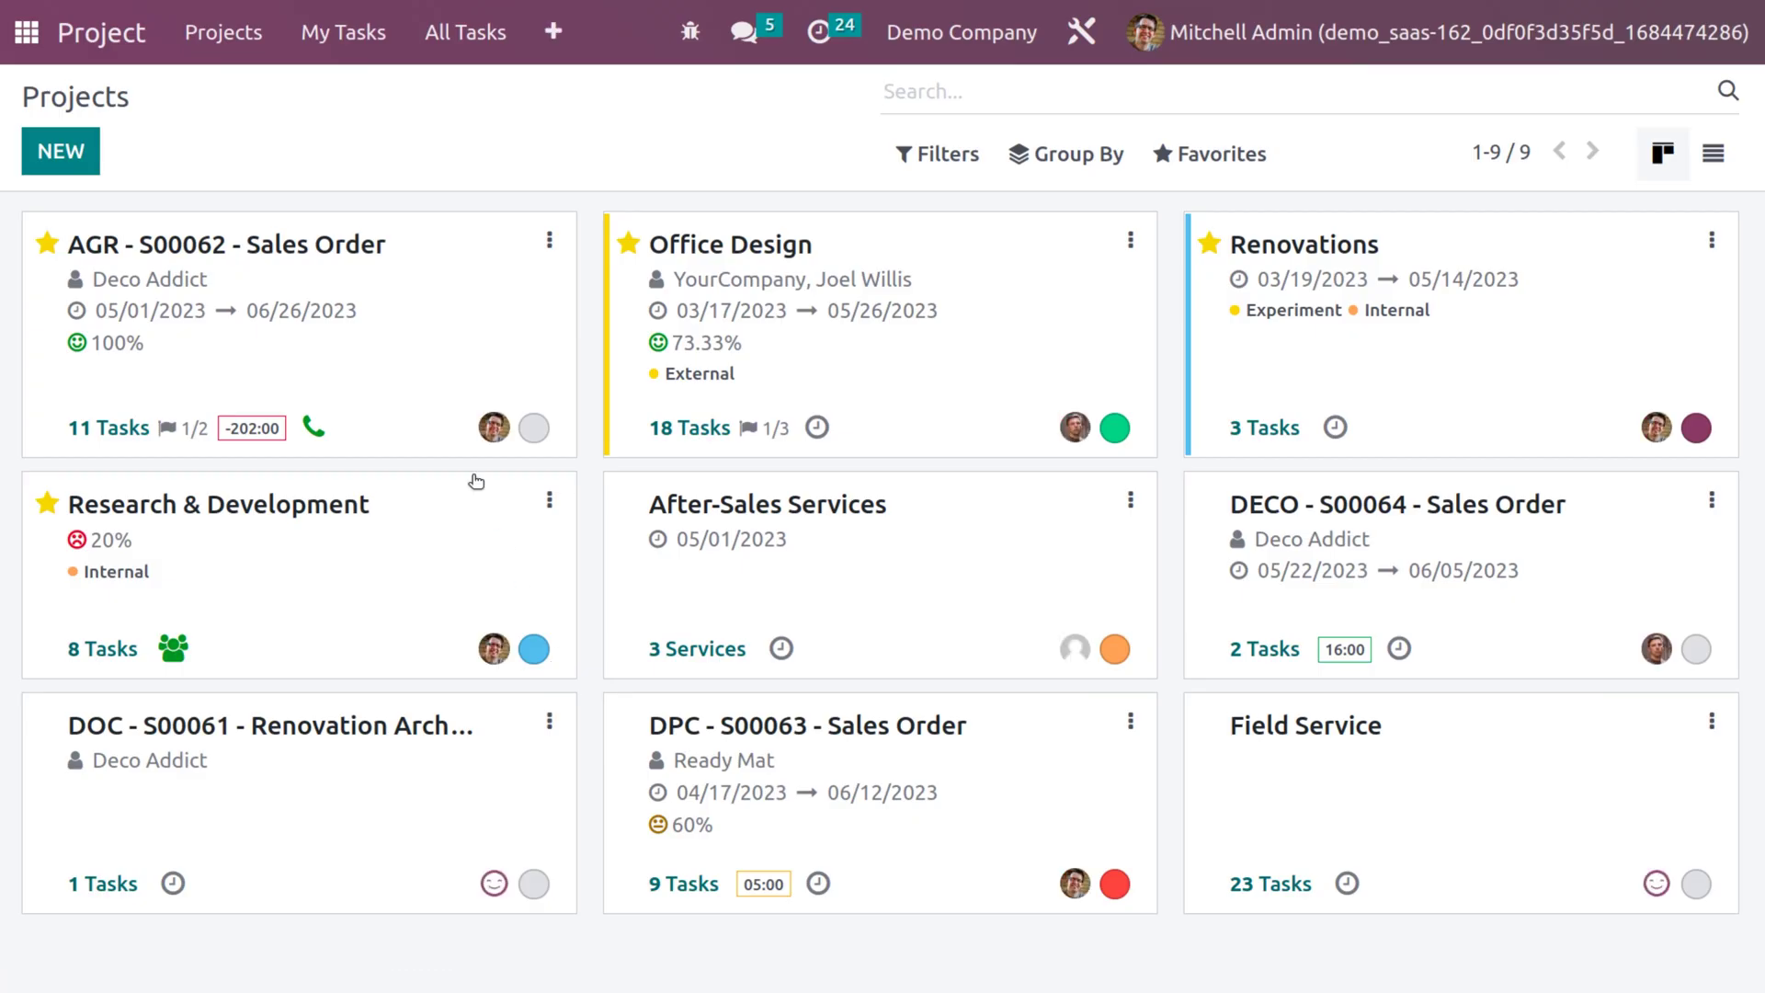
{"action": "left_click", "coordinate": [403, 318]}
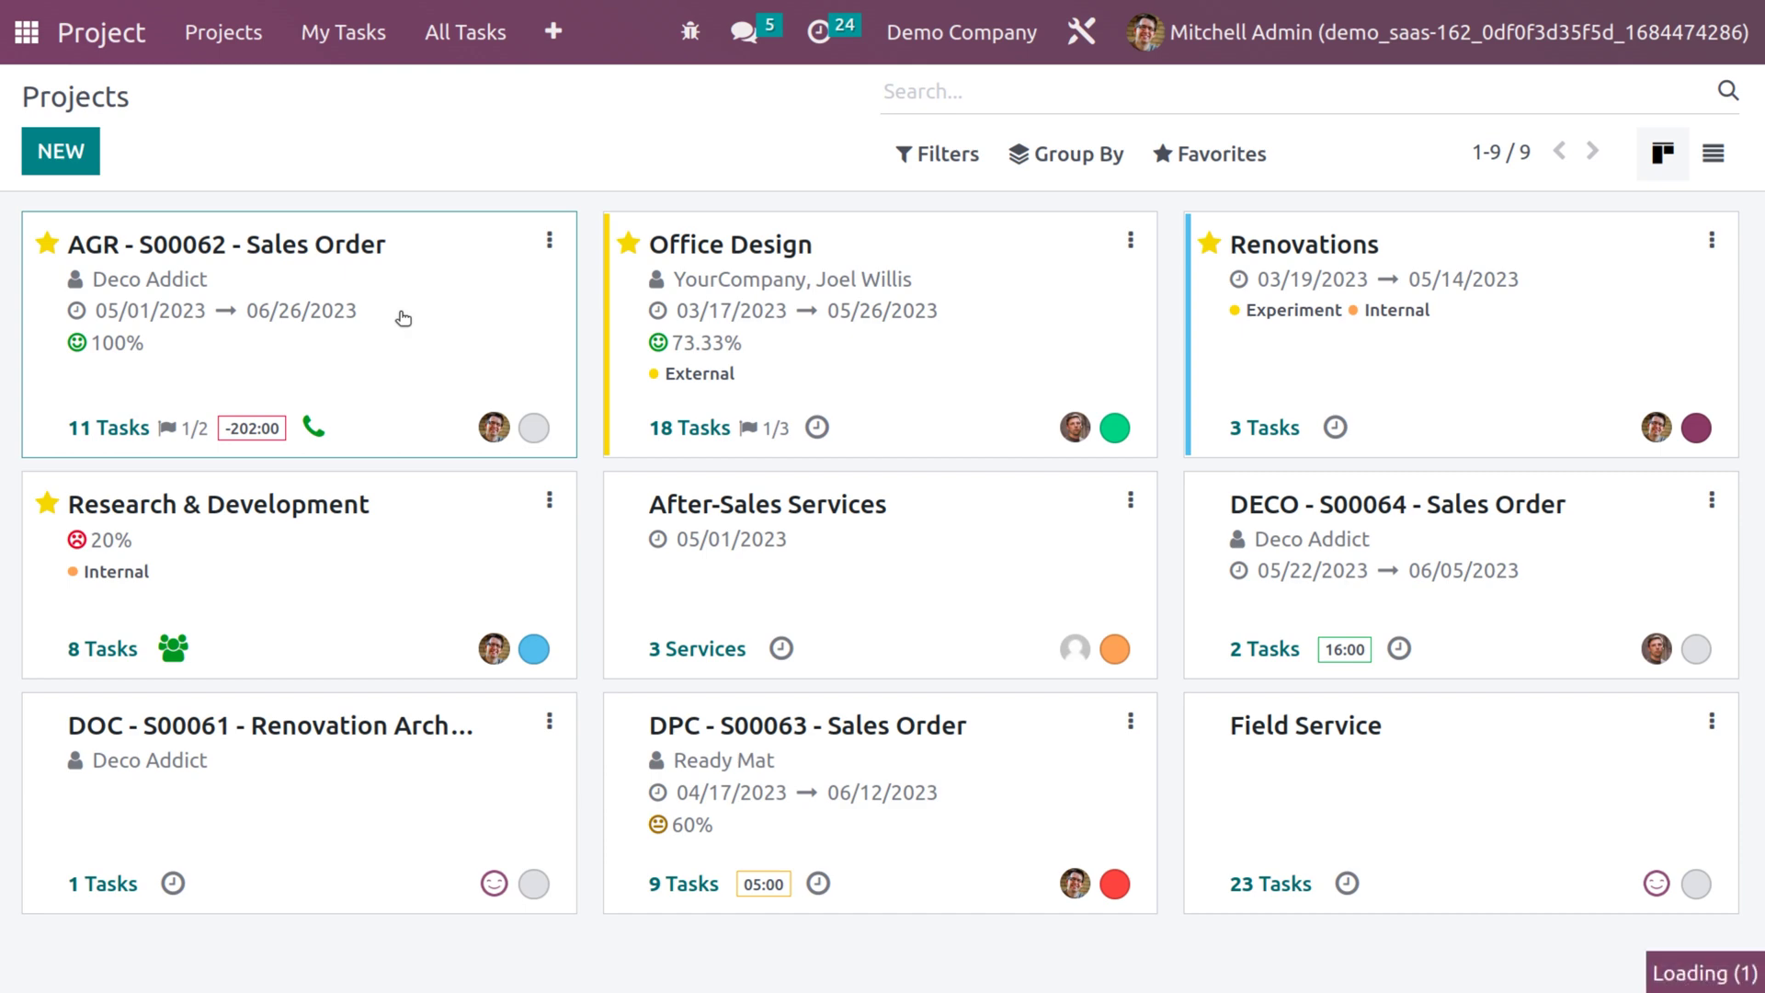
{"action": "scroll", "coordinate": [1041, 620], "scroll_direction": "down", "scroll_amount": 1}
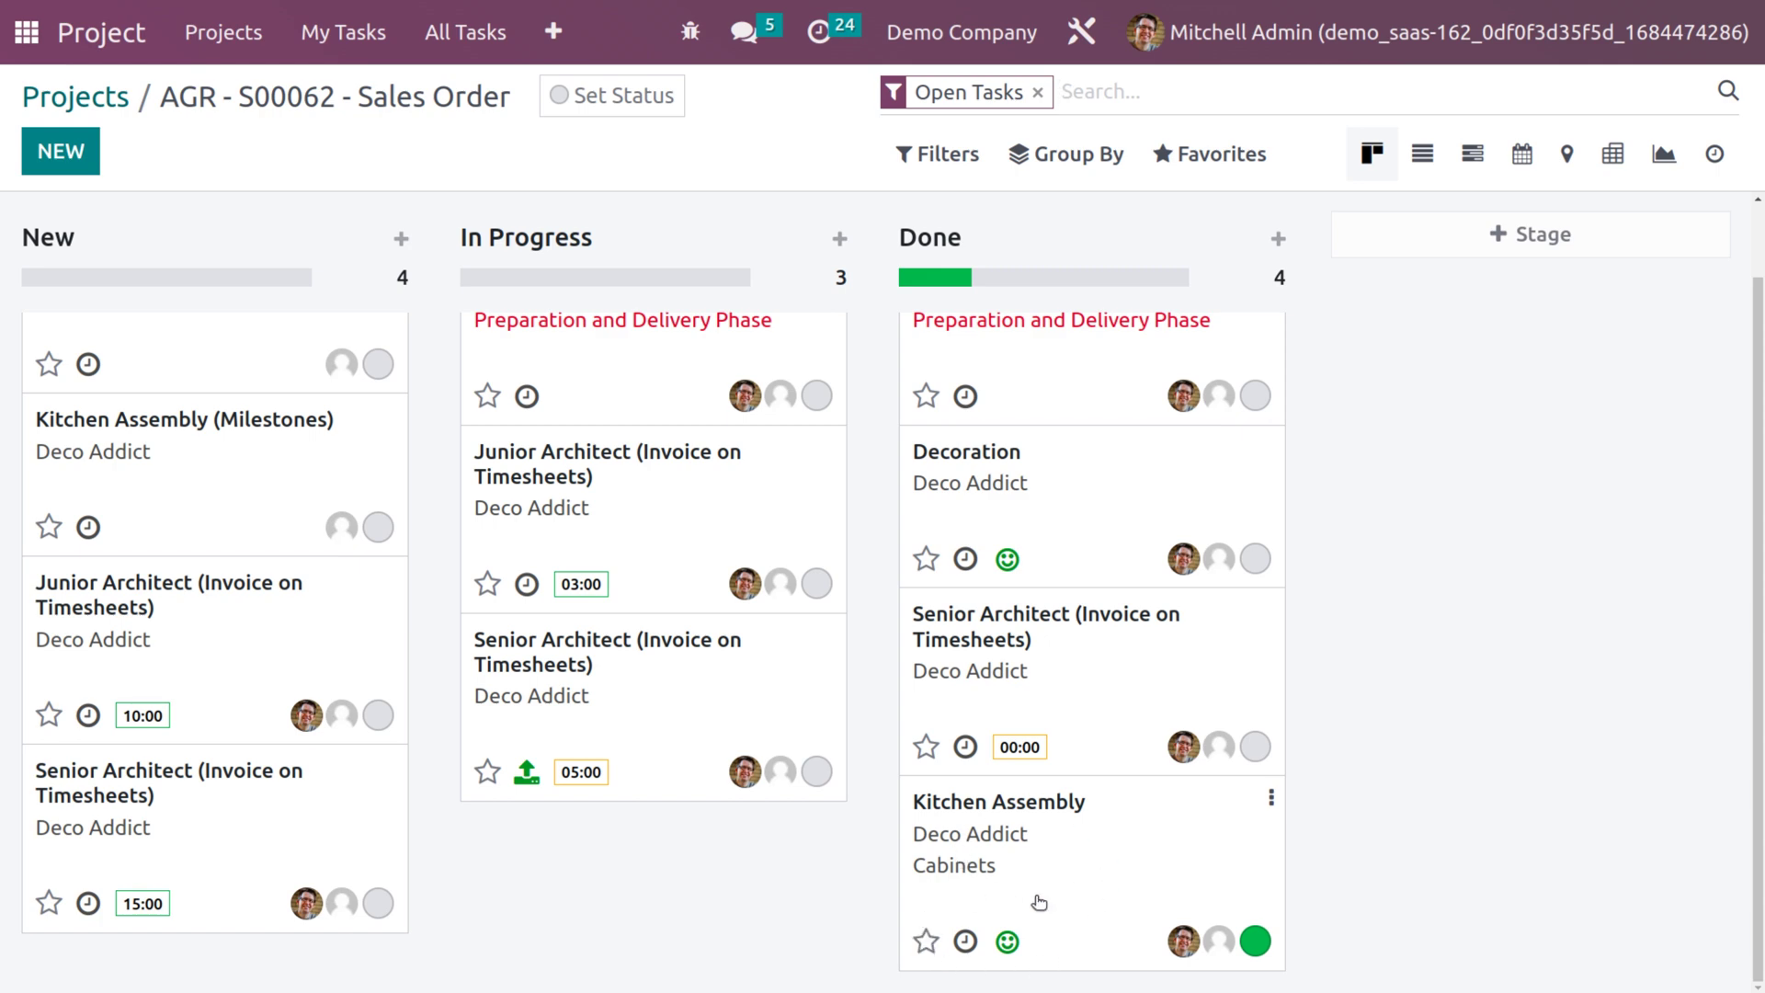
{"action": "mouse_move", "coordinate": [1007, 945]}
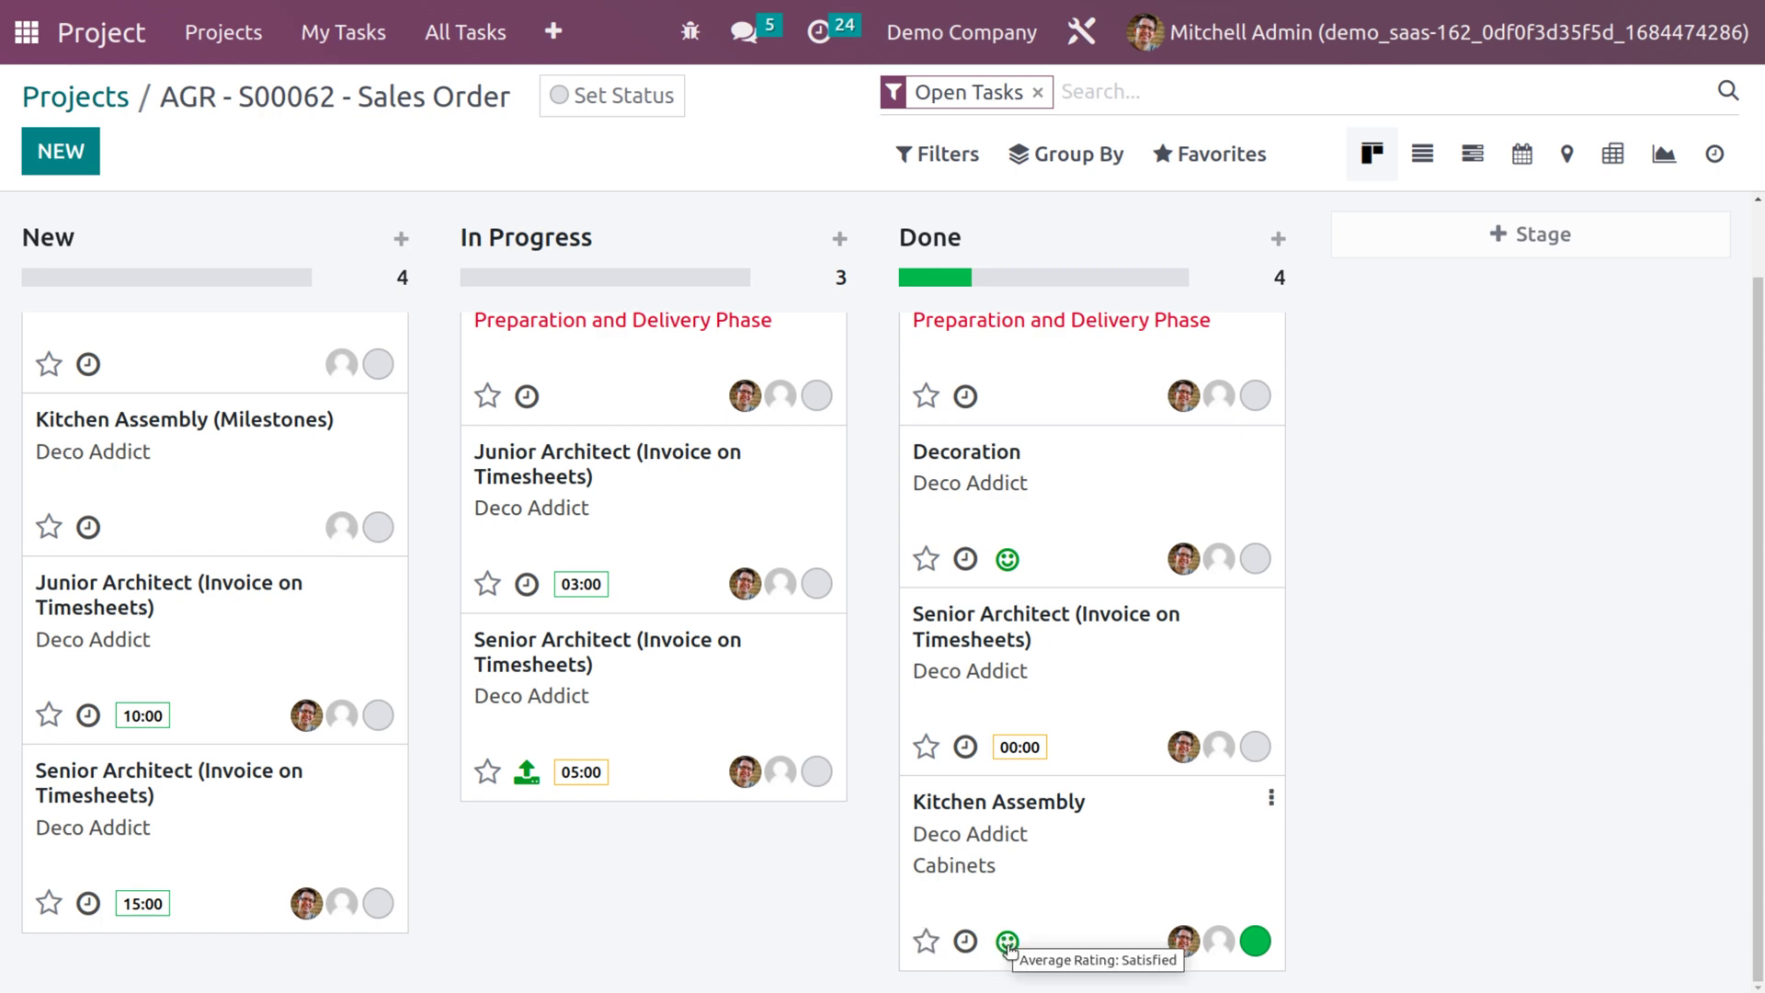